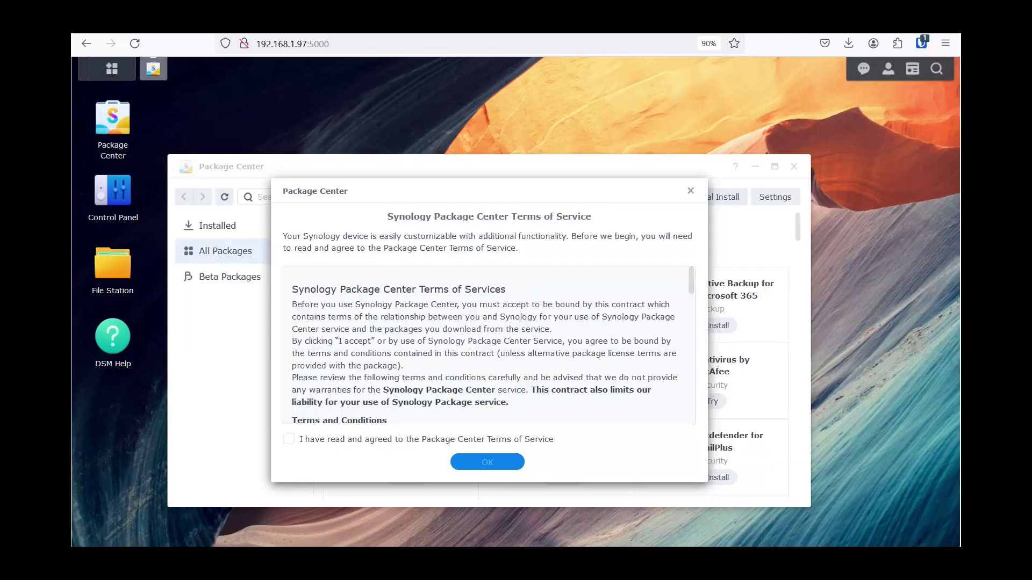
- Agree to the Package Center Terms of Service and manually upload the third-party package Comet_Backup-23.12.5
click(289, 439)
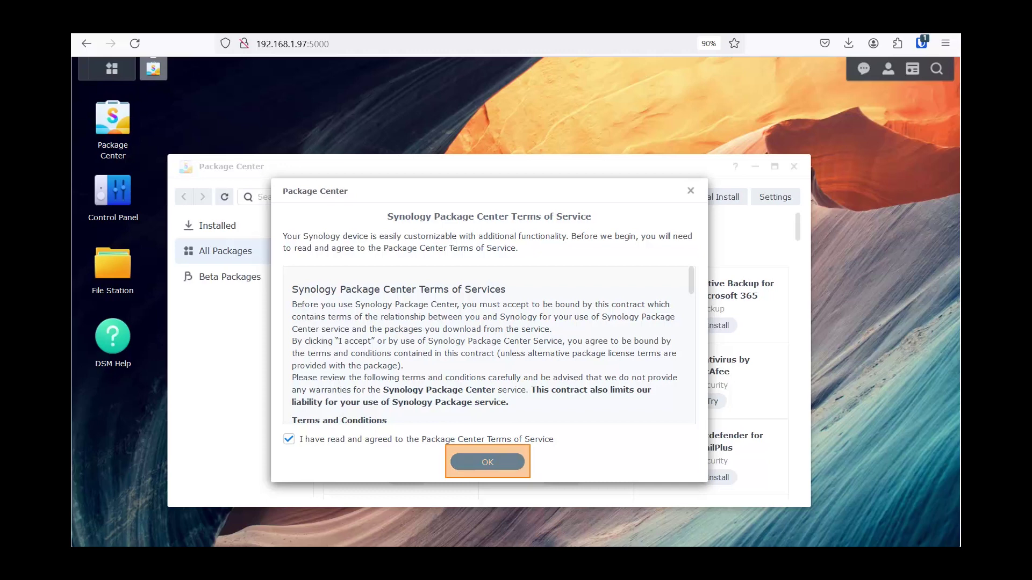
click(488, 463)
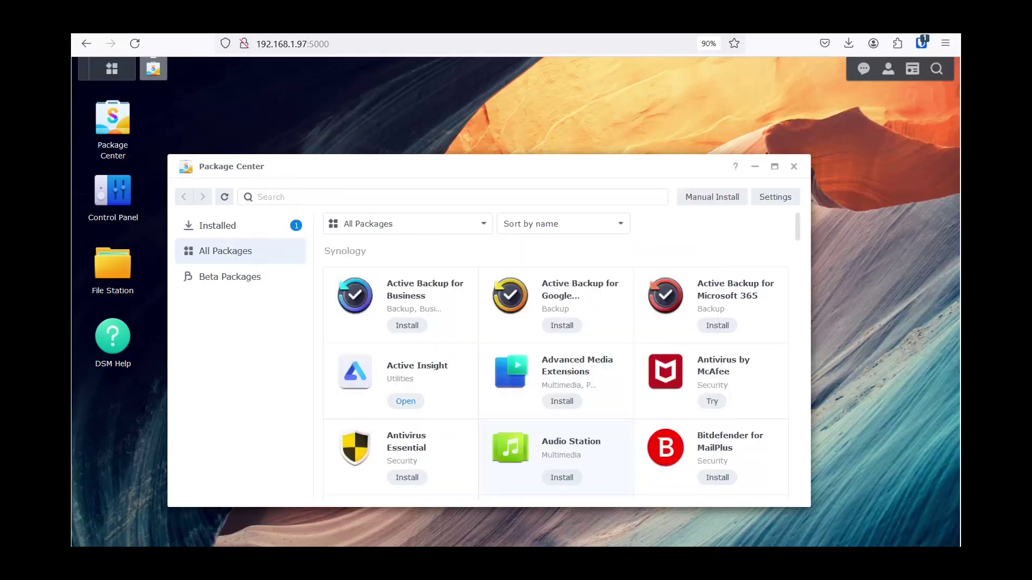
click(712, 197)
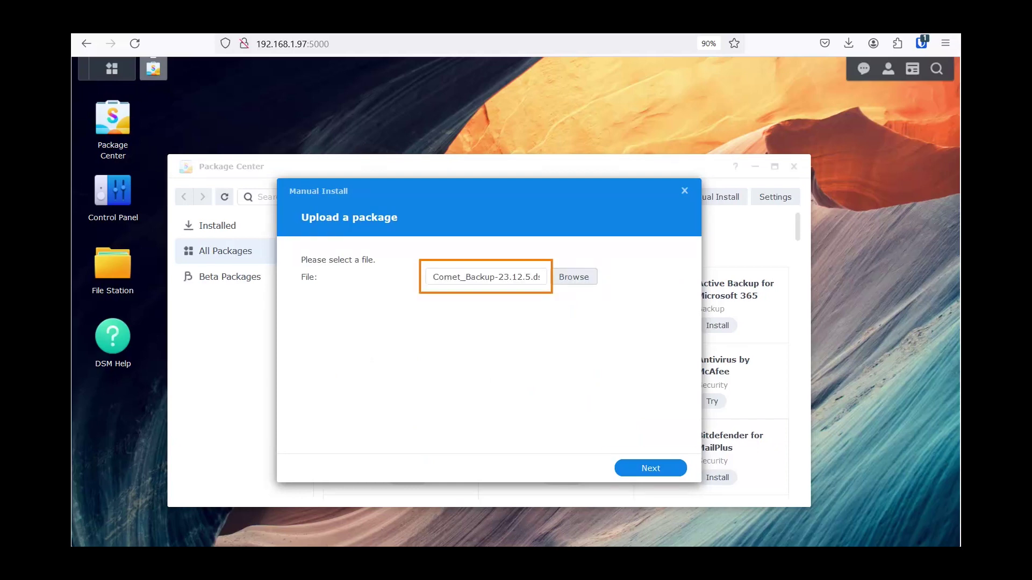
click(650, 468)
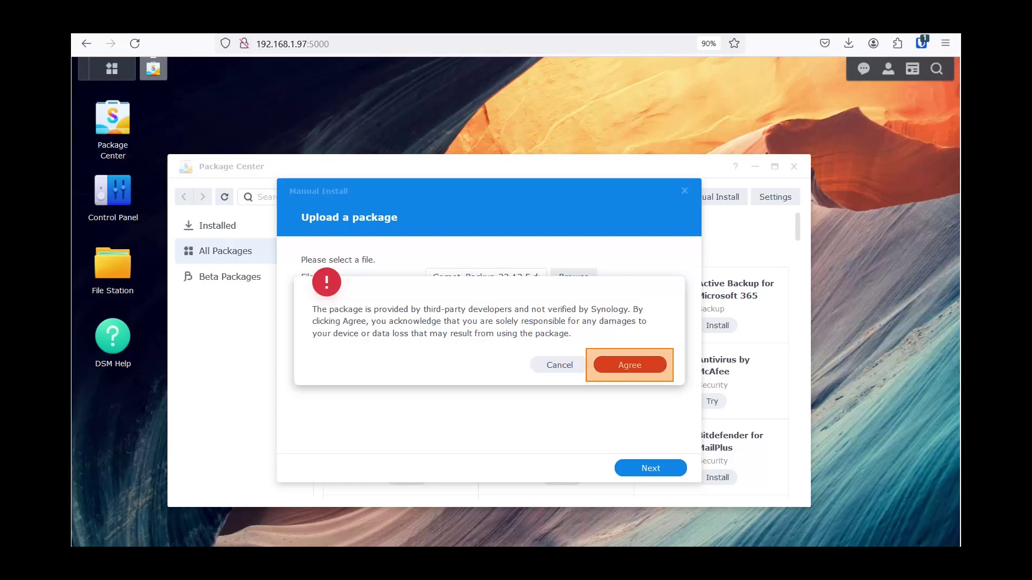
click(629, 365)
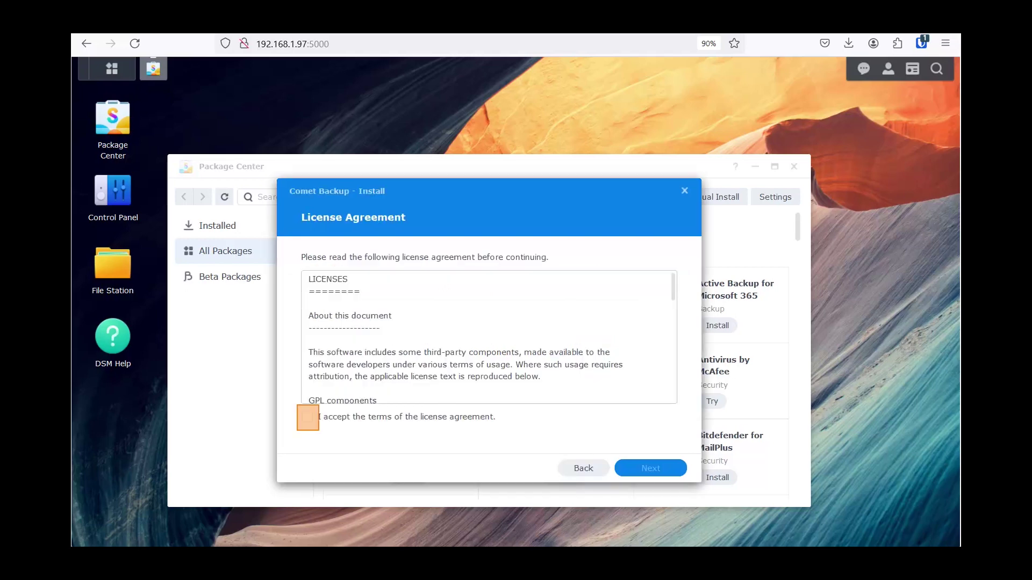
- Accept the Comet Backup license agreement, acknowledge the permission instructions and install the package with Run after installation enabled
click(306, 417)
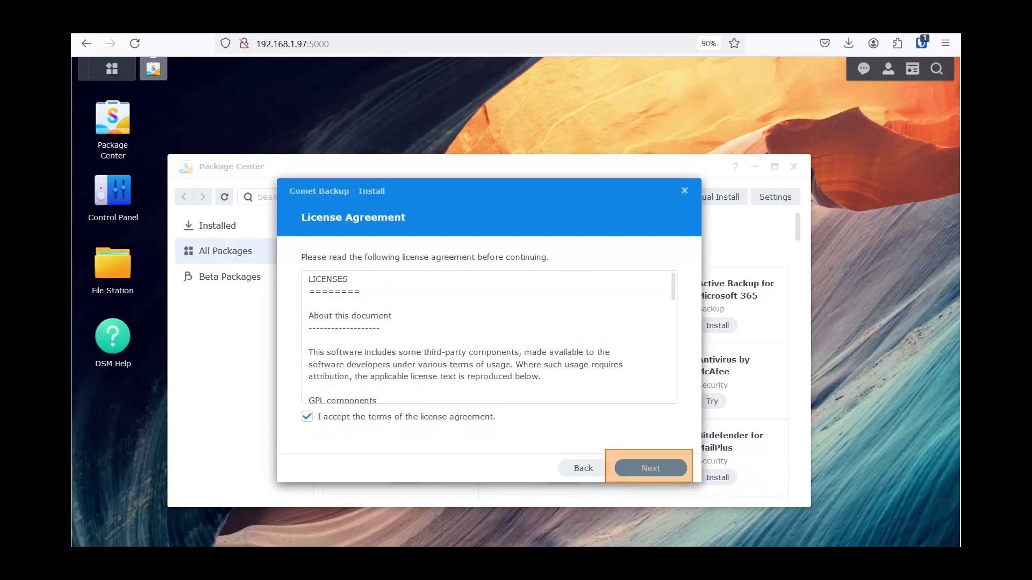
click(650, 468)
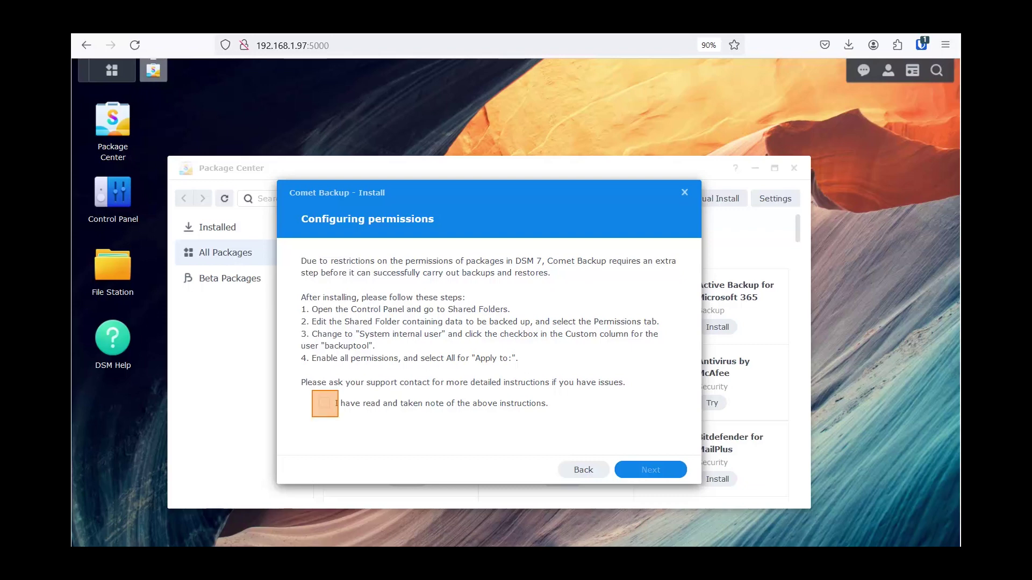
click(324, 403)
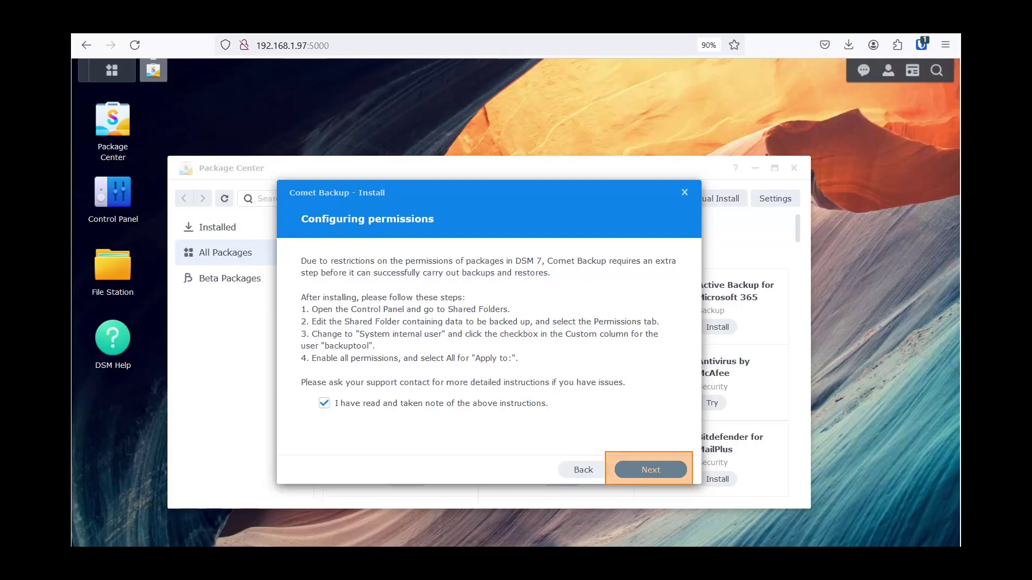
click(651, 470)
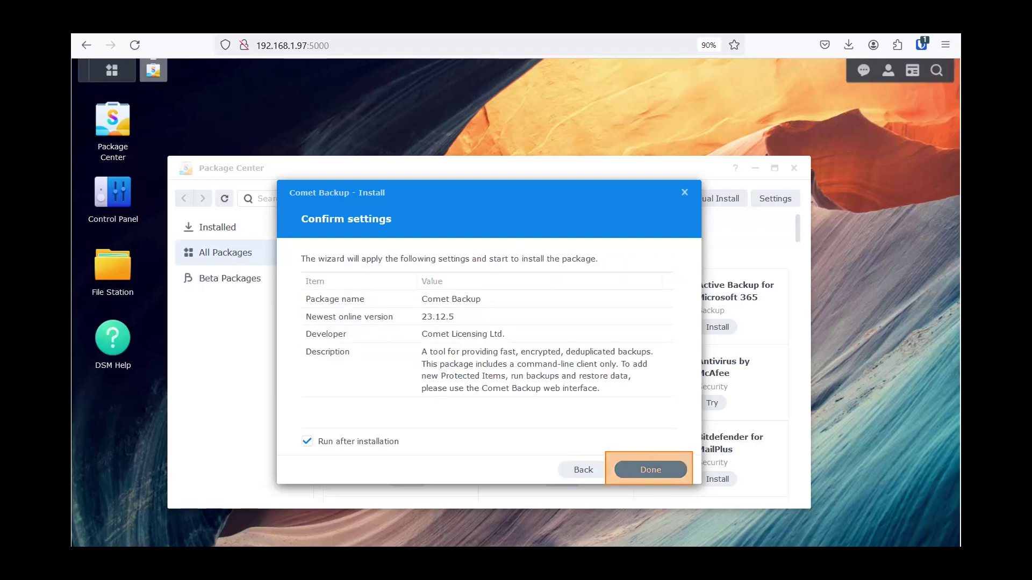
click(650, 470)
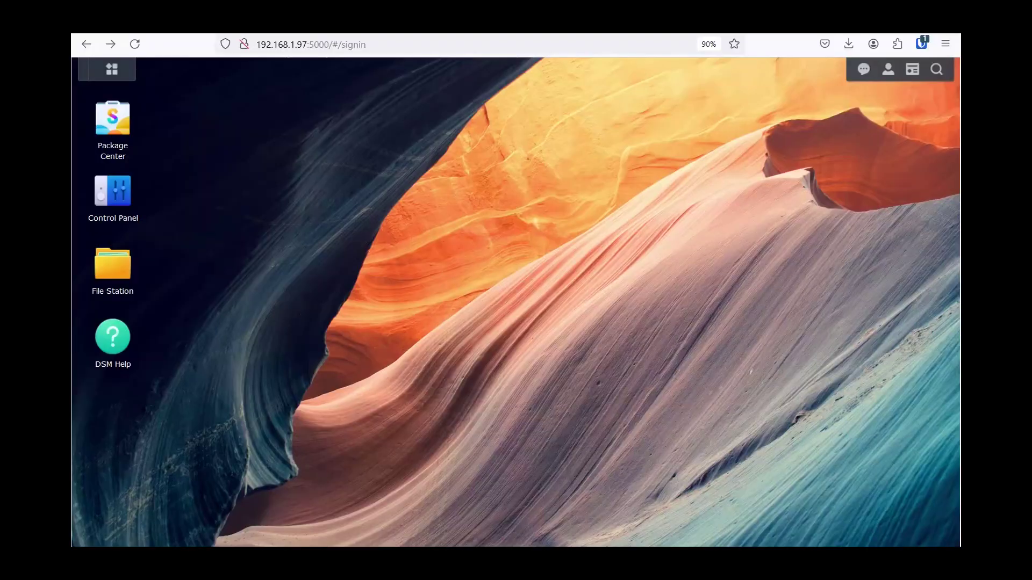
- Open the permissions of the backuptool shared folder in Control Panel and list them for System internal user
click(113, 199)
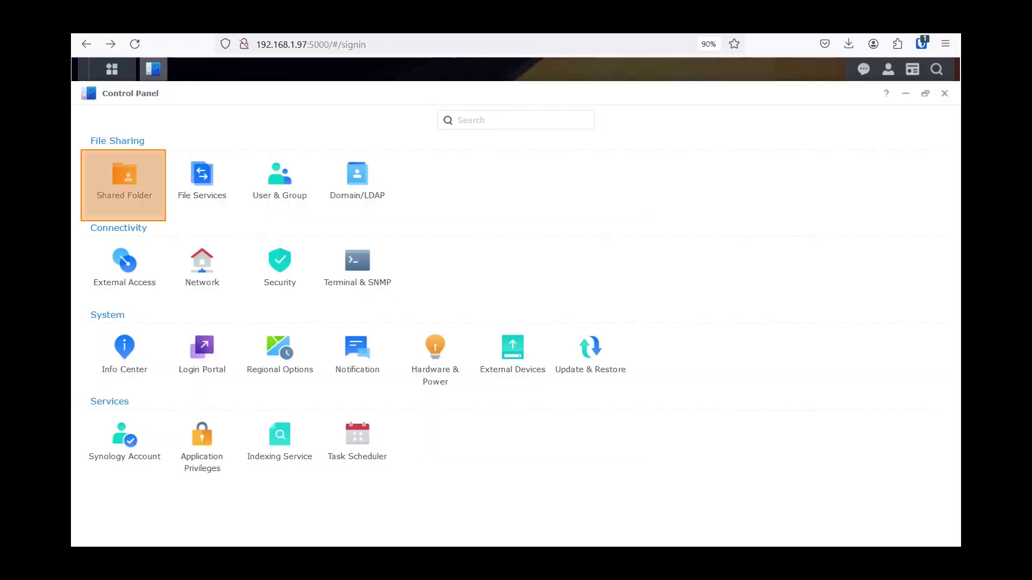
click(124, 186)
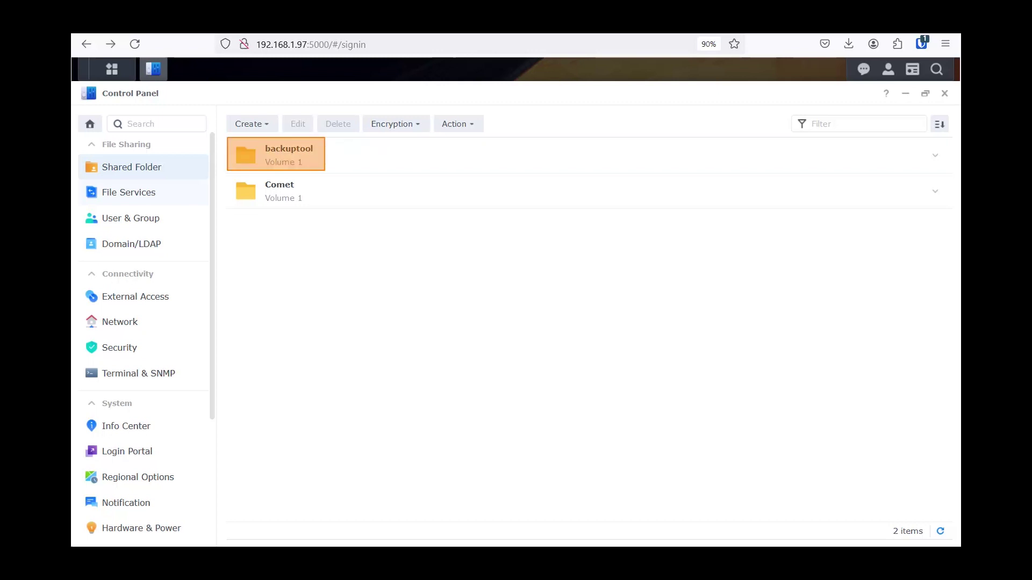
click(276, 154)
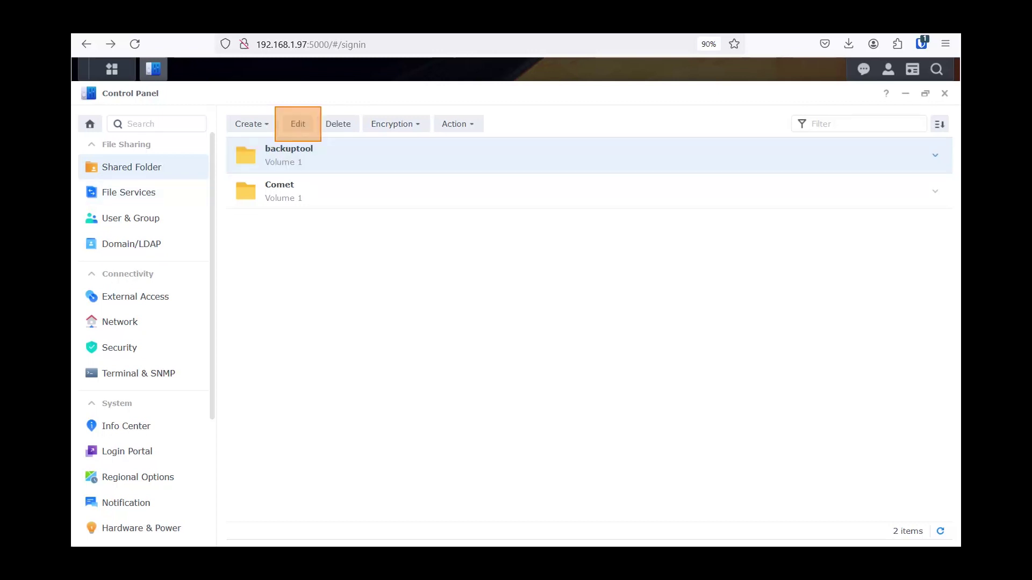
click(297, 123)
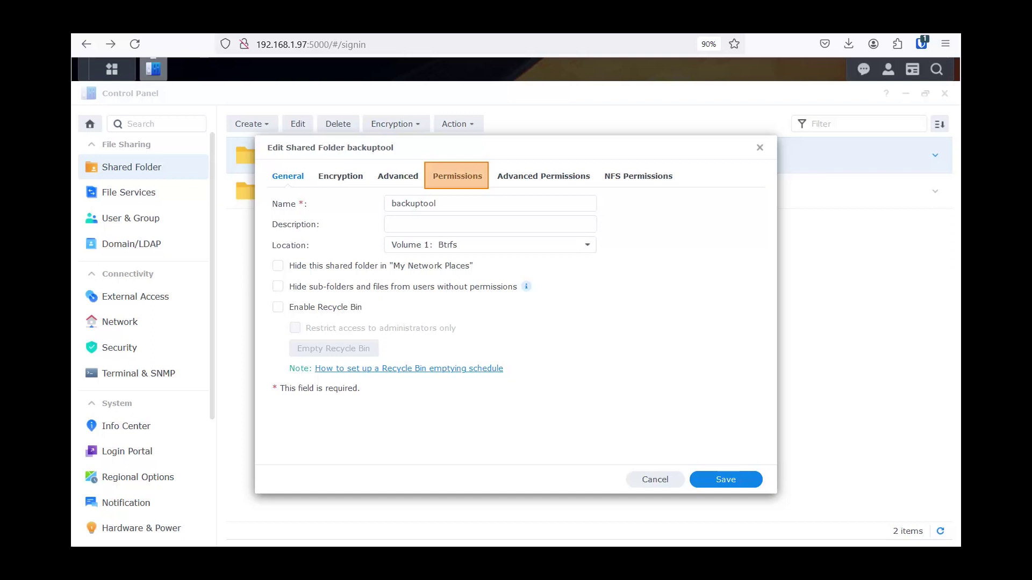
click(457, 176)
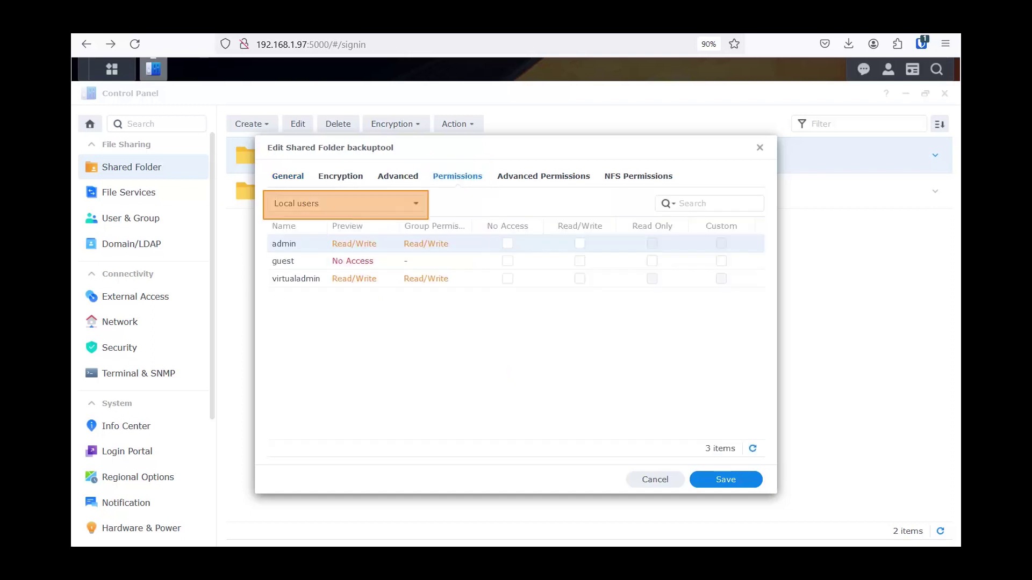
click(345, 204)
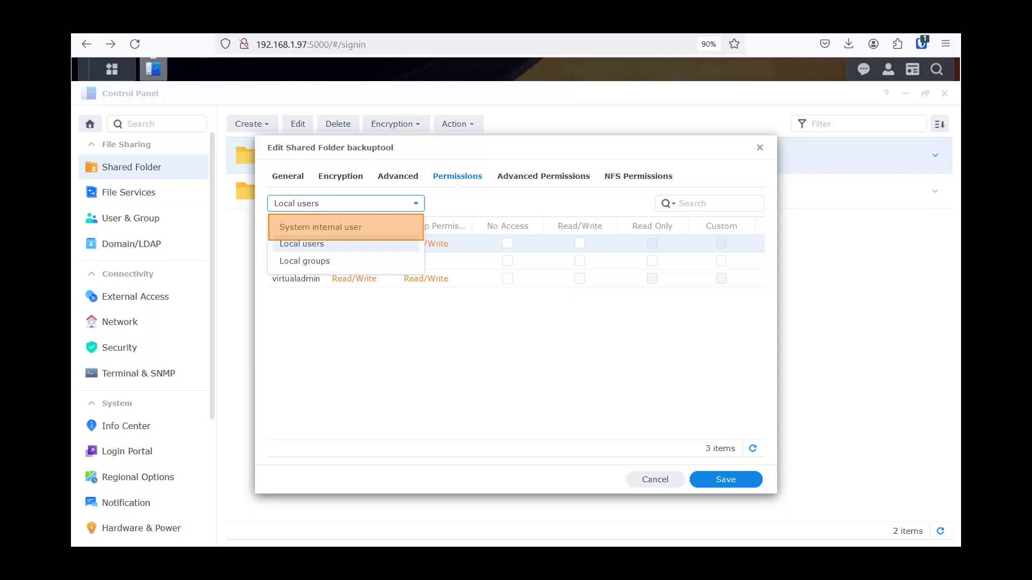
click(345, 227)
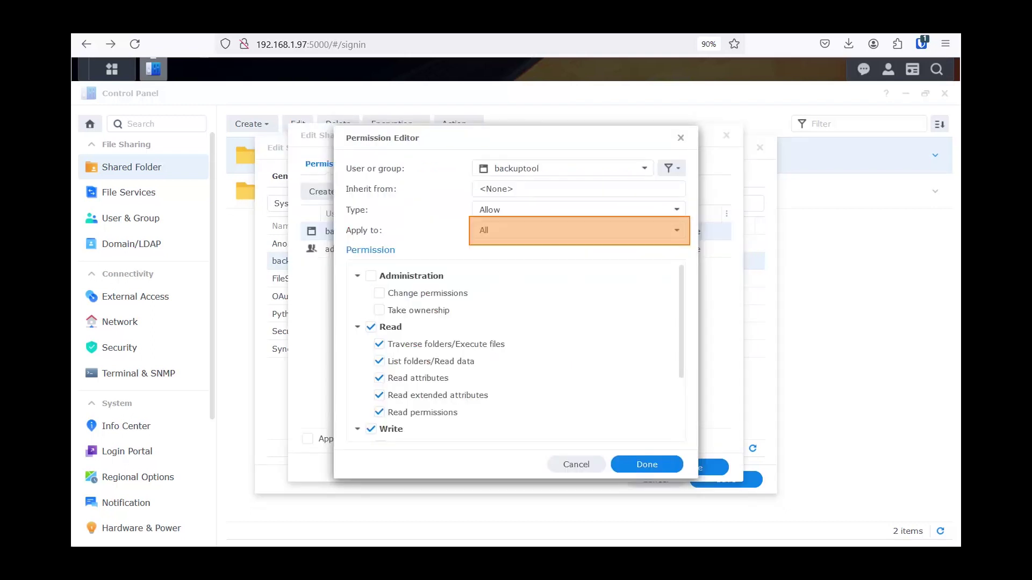
- Grant the backuptool user all Administration permissions with Apply to kept at All, and save the shared folder's permissions
click(579, 230)
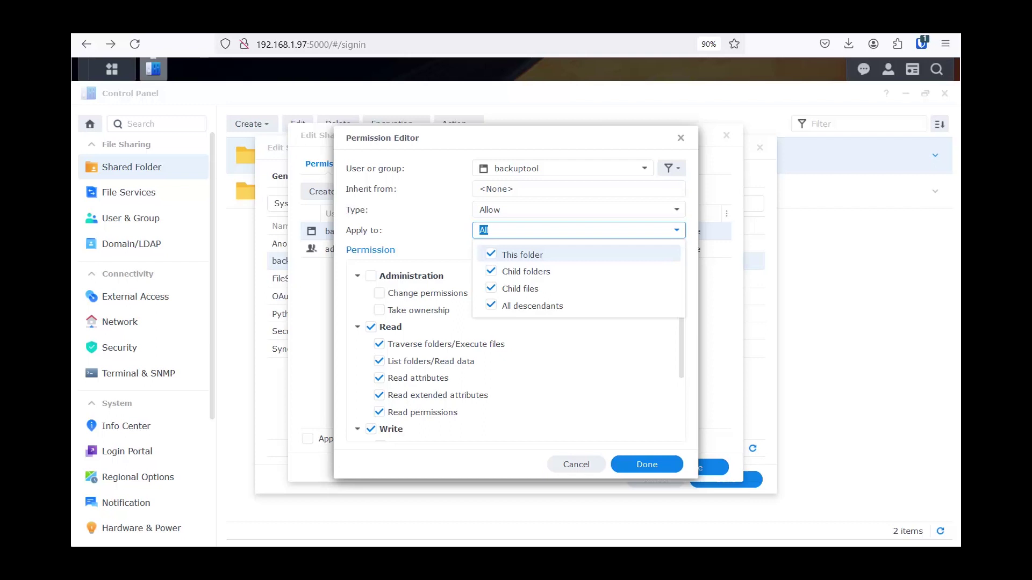
click(677, 230)
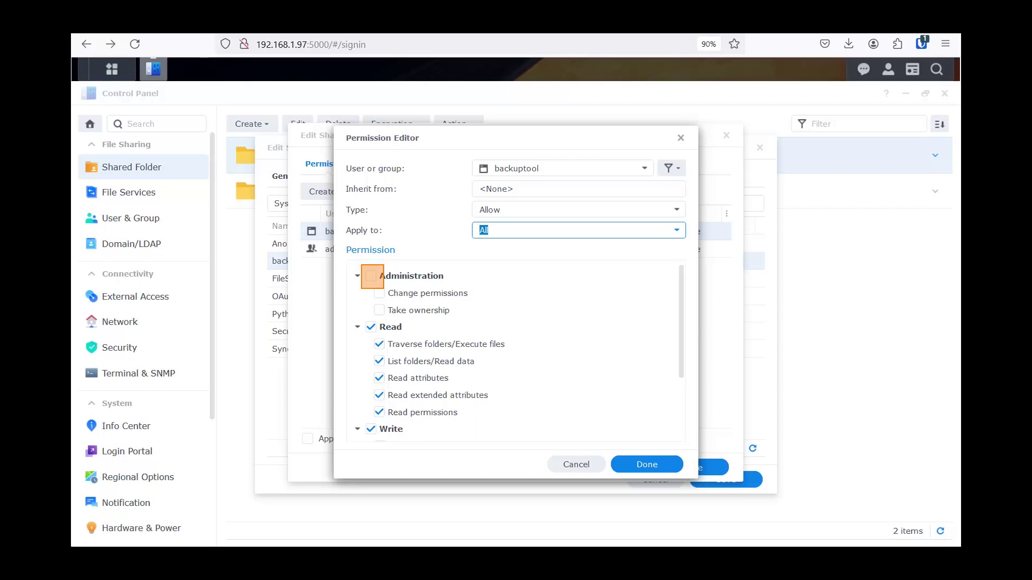
click(371, 276)
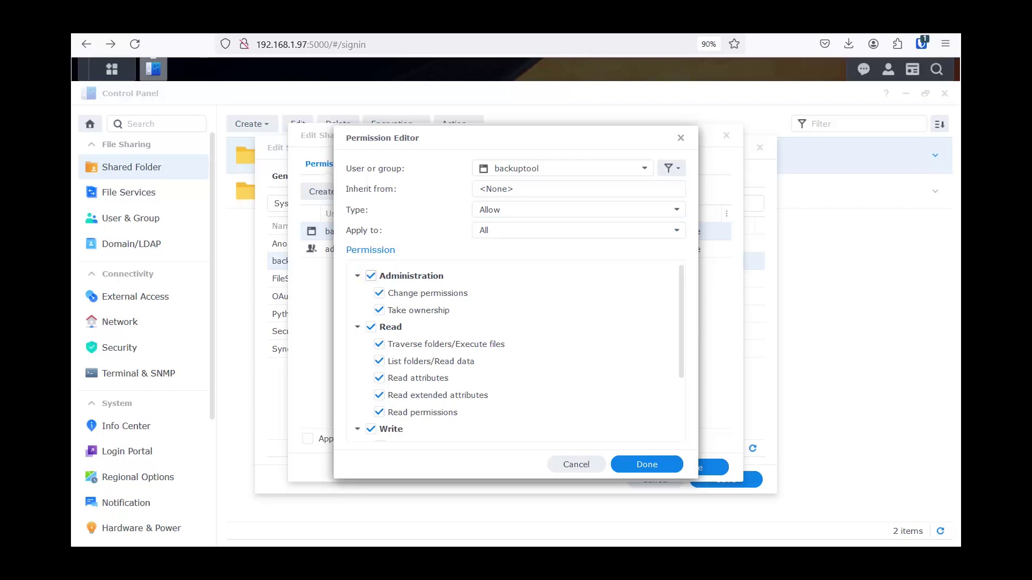
scroll(513, 350, down, 2)
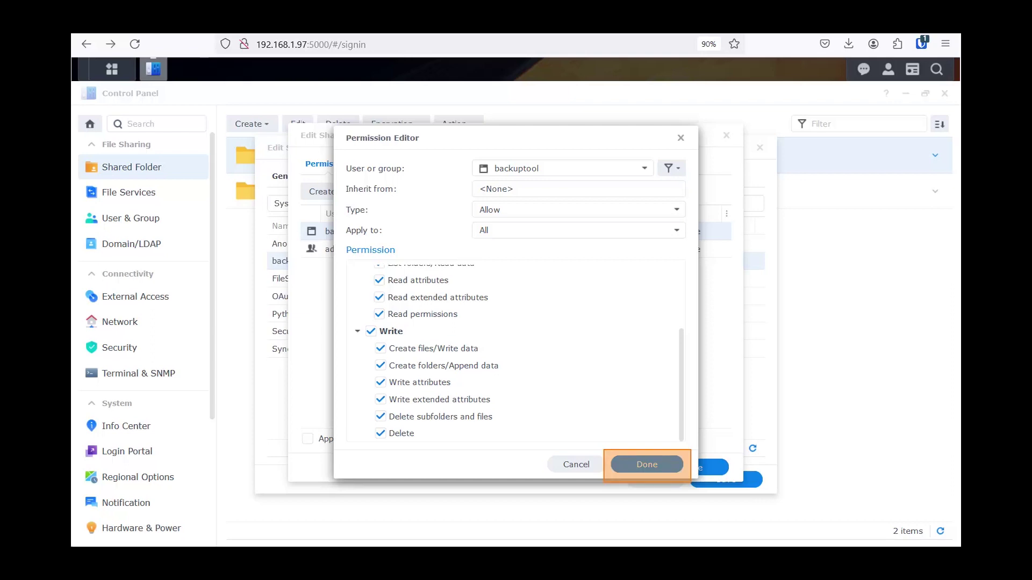
click(647, 464)
click(692, 467)
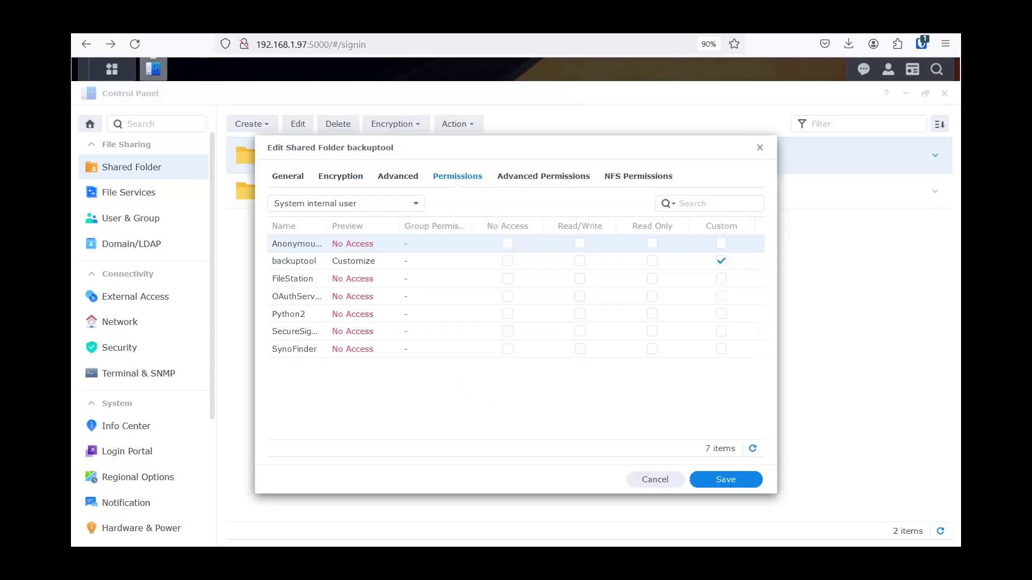
click(725, 480)
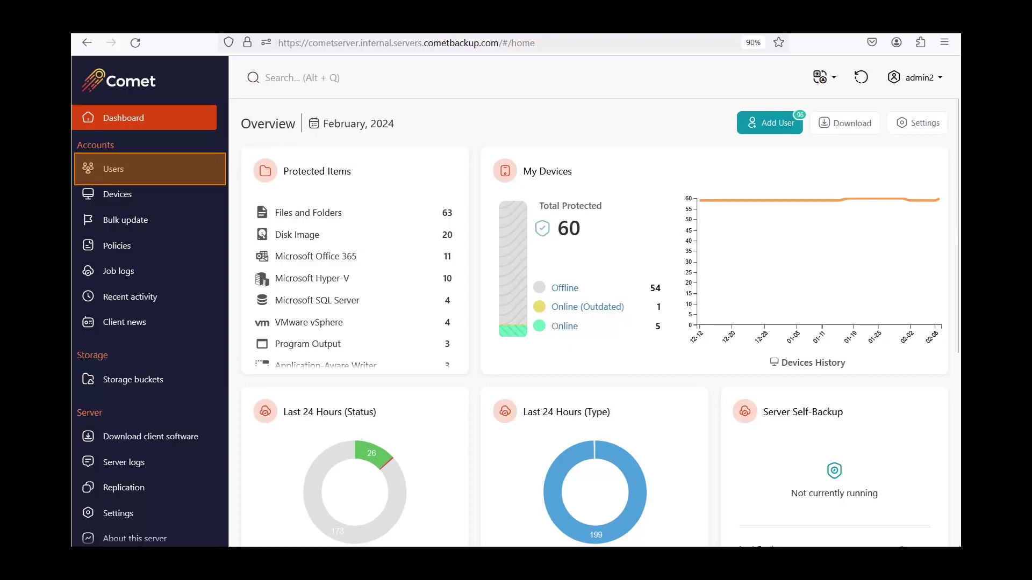
- In the Comet Server web interface, find the user account hubble and open its list of devices
text(ble)
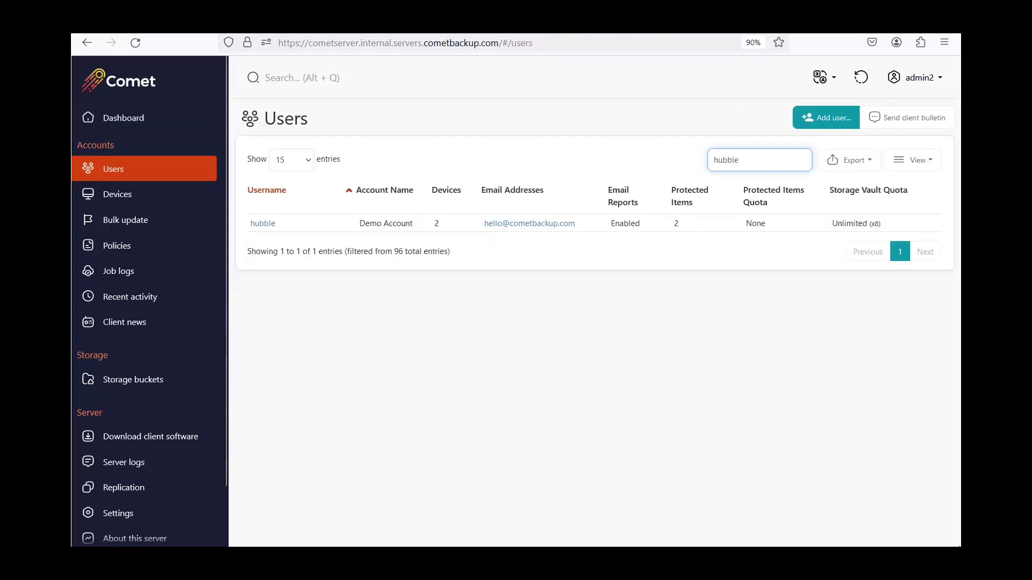
click(262, 224)
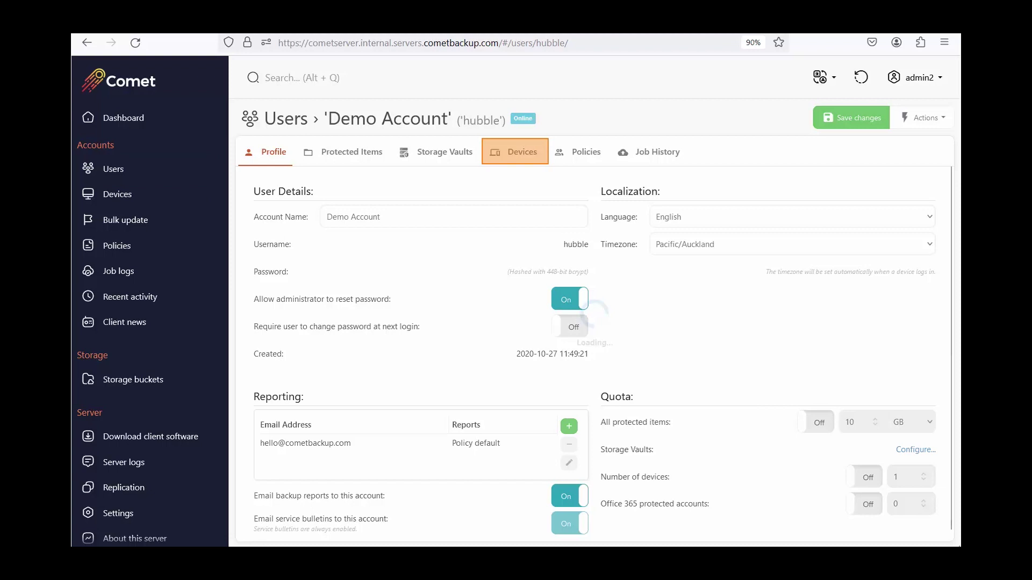
click(515, 152)
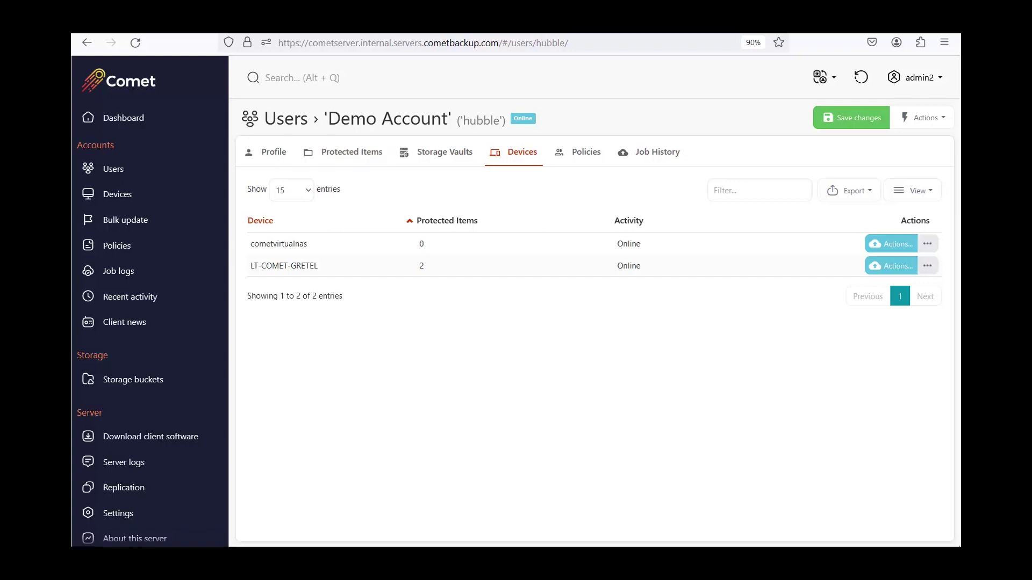
- Add a Files and Folders protected item for the cometvirtualnas device and name it Files and Folders Backup
click(351, 152)
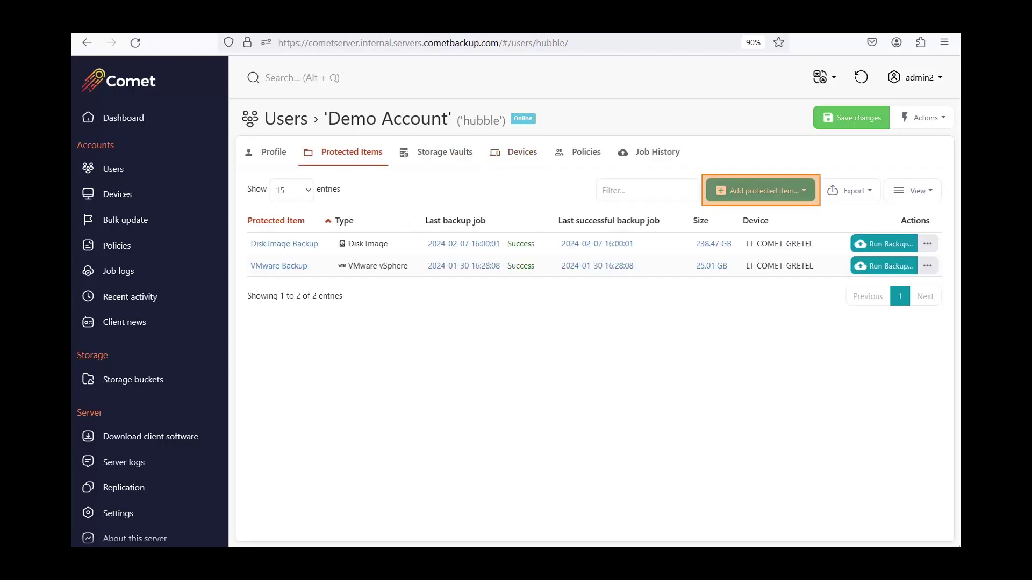
click(760, 191)
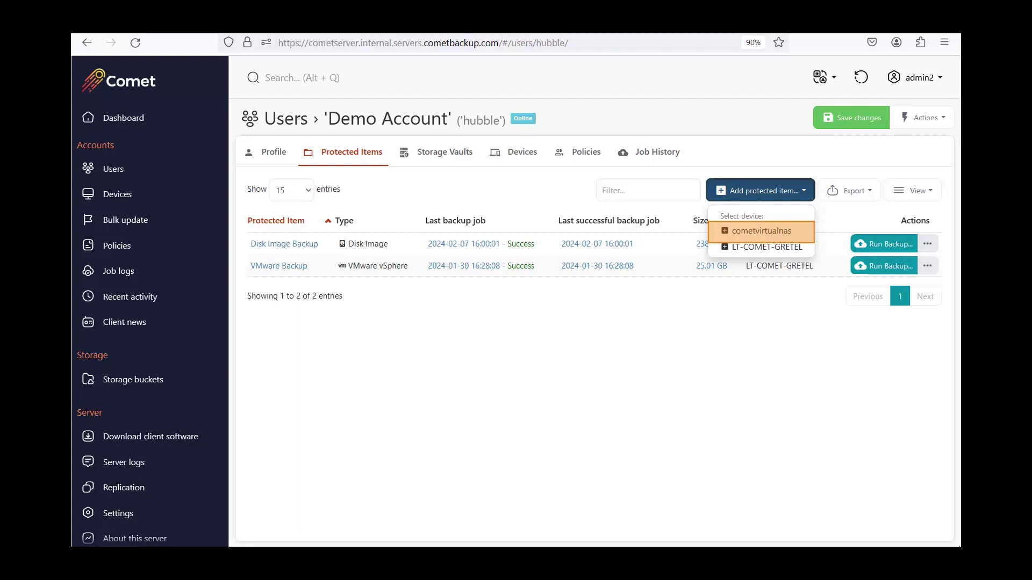
click(761, 231)
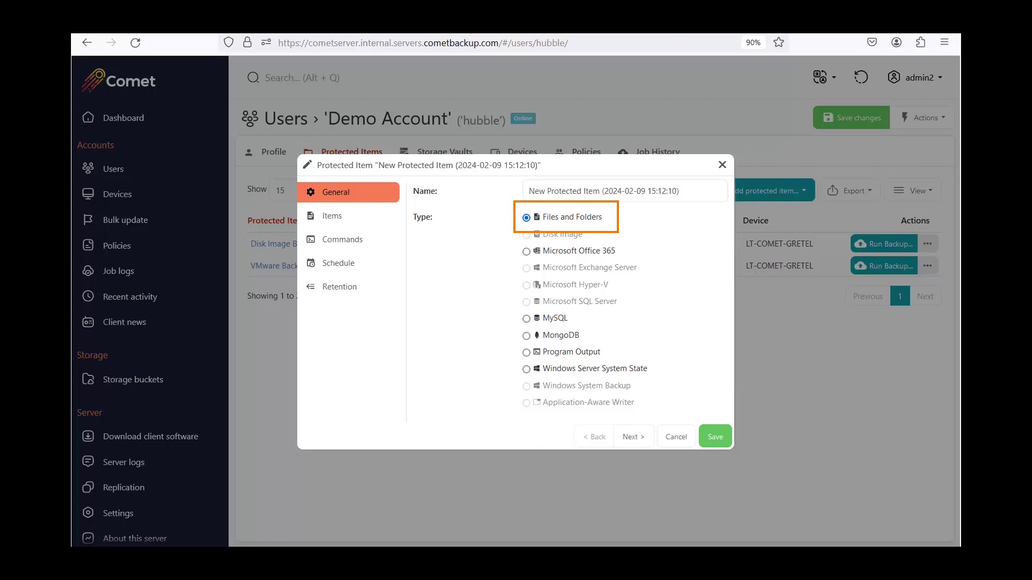
triple_click(604, 191)
text(Files and Folders Backup)
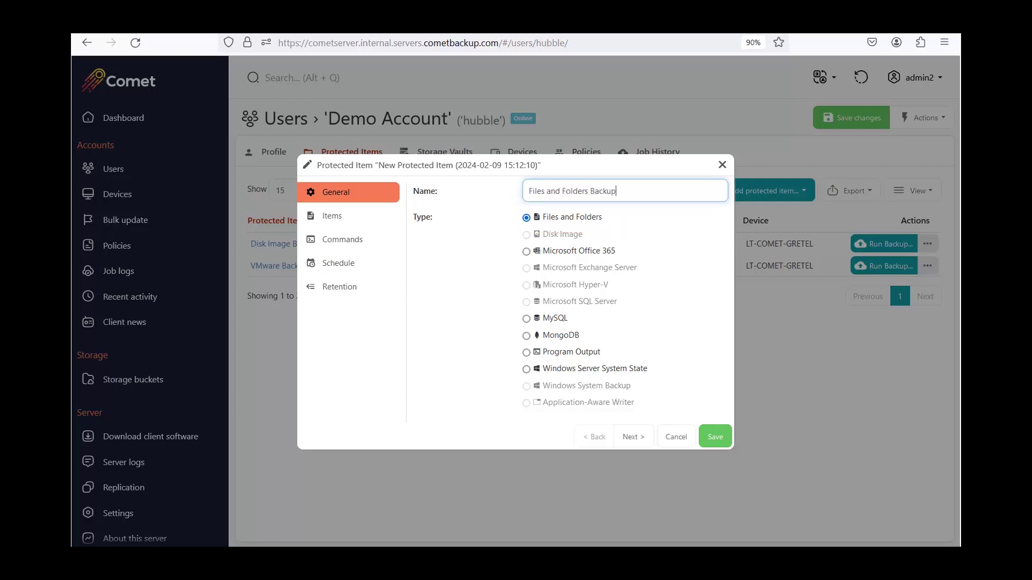
click(633, 437)
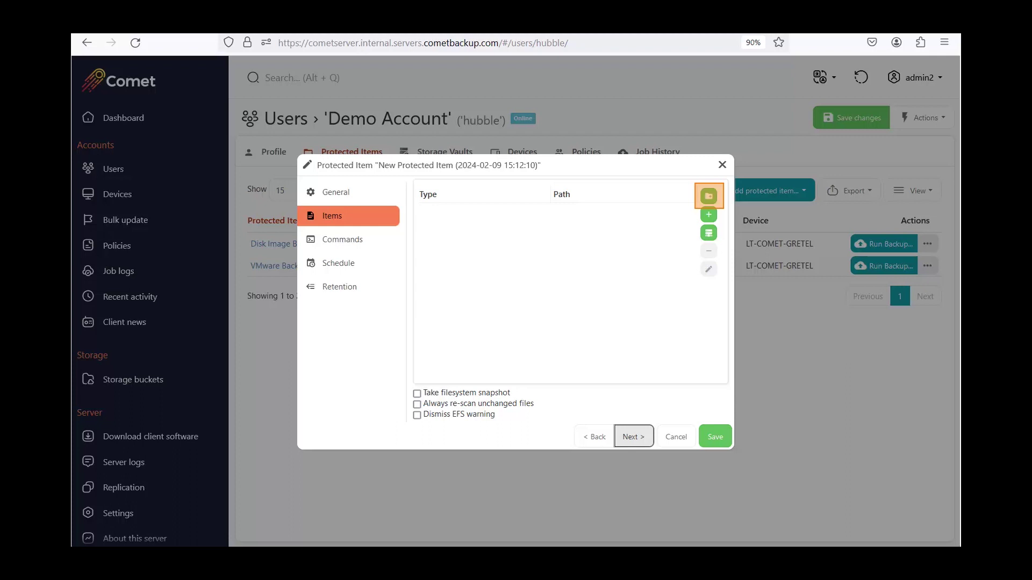
- Browse the device's root directory, choose the etc folder as the item to protect, and save the selection
click(709, 196)
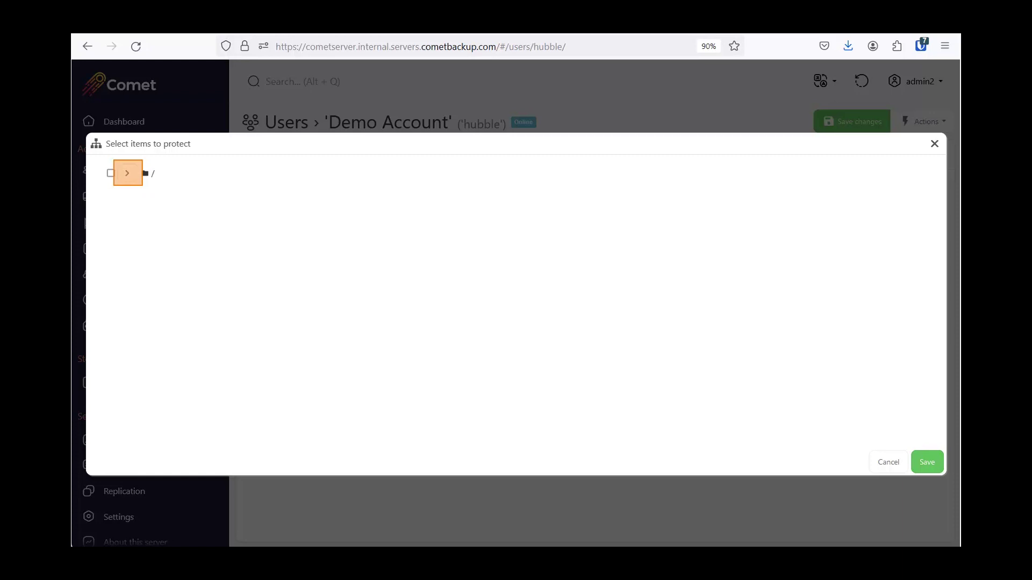
click(127, 172)
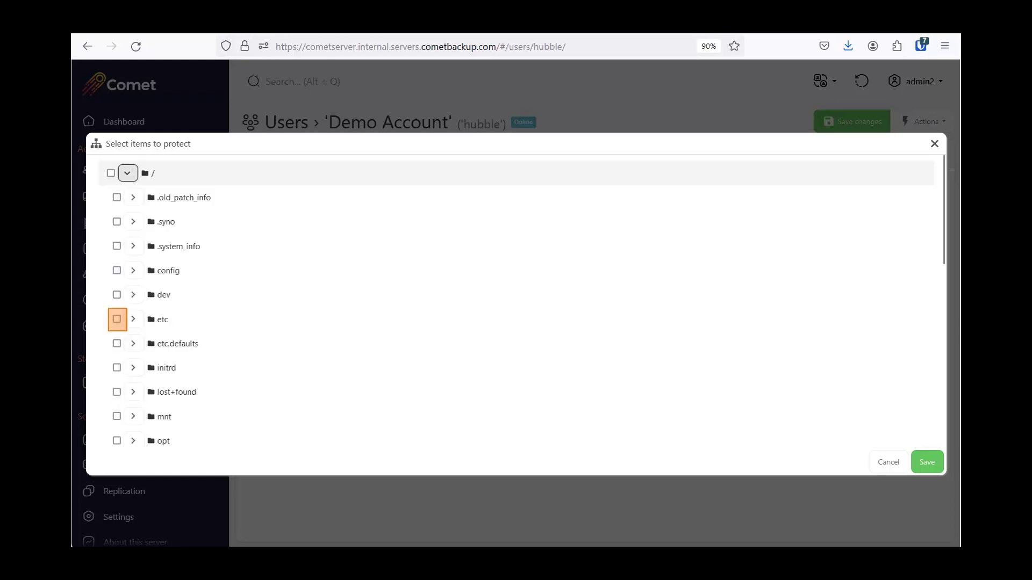
click(116, 318)
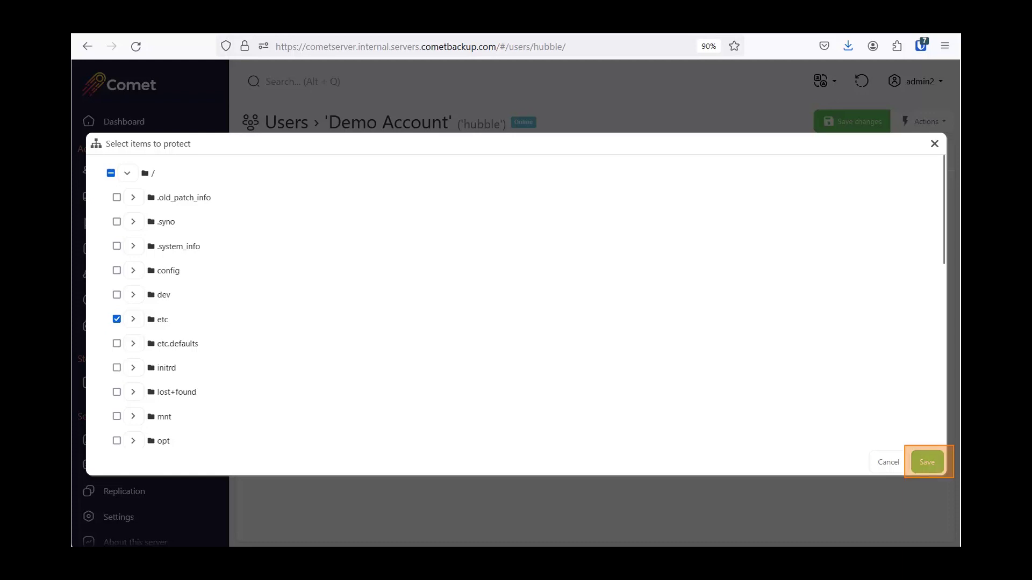
click(927, 463)
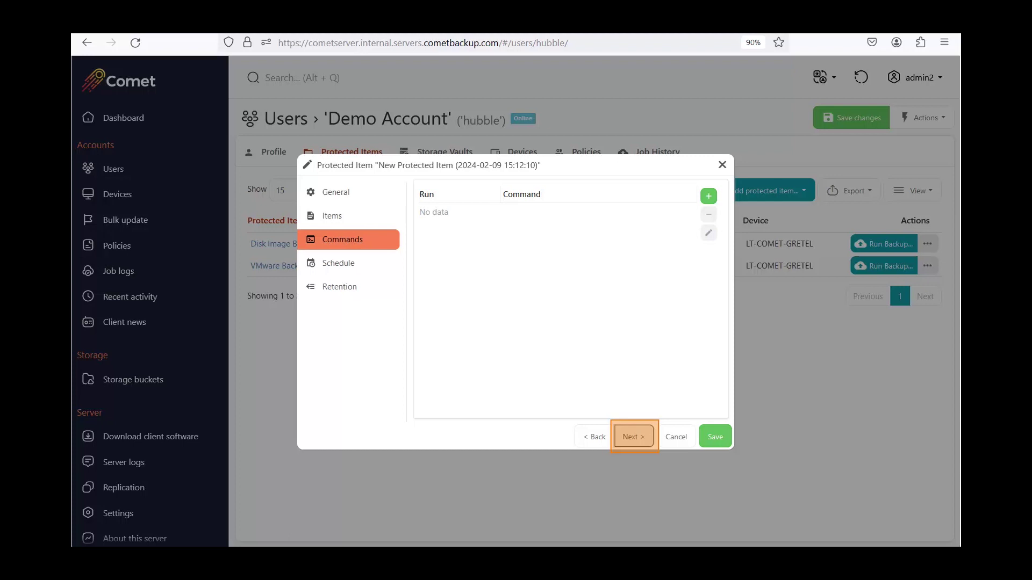
- Add a new schedule to the protected item, name it Weekly Backups, and choose Active Comet Storage as its Storage Vault
click(634, 436)
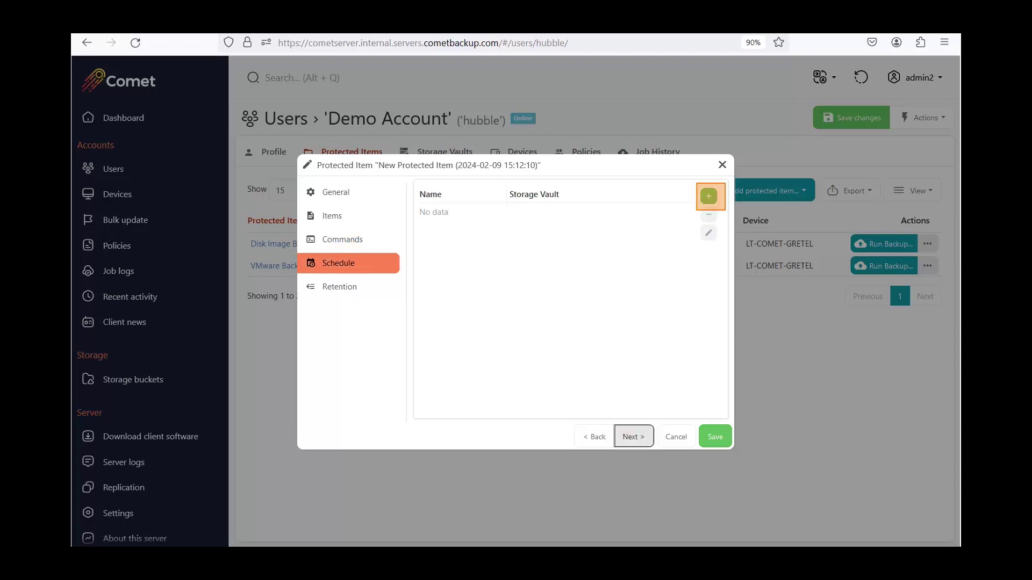
click(708, 196)
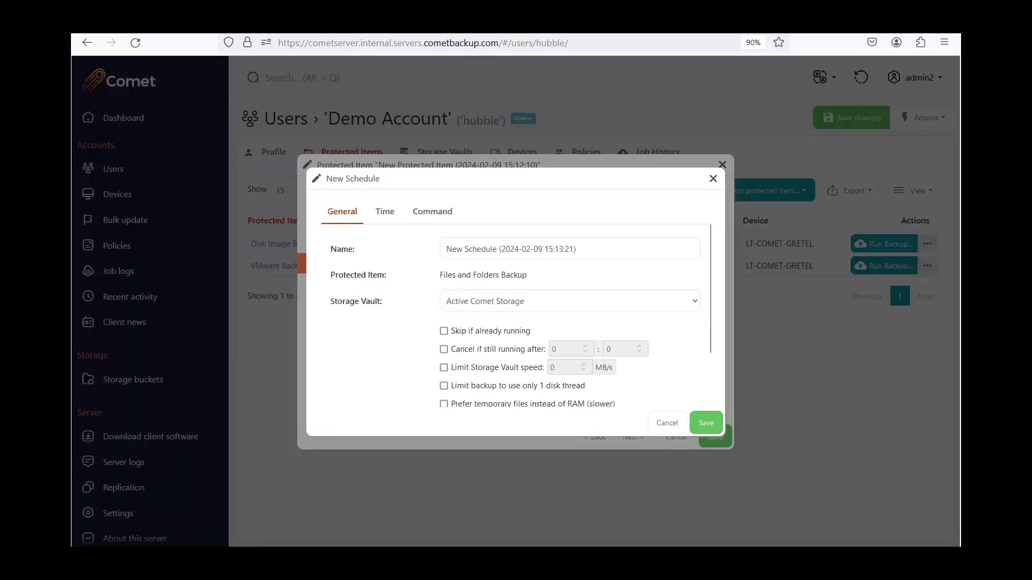
key(Tab)
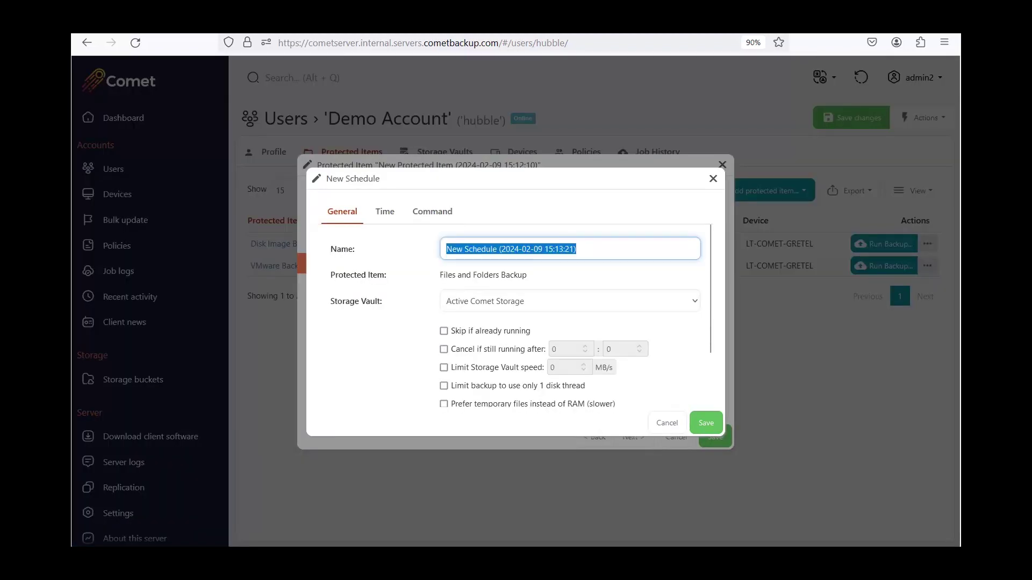
text(Weekly Backups)
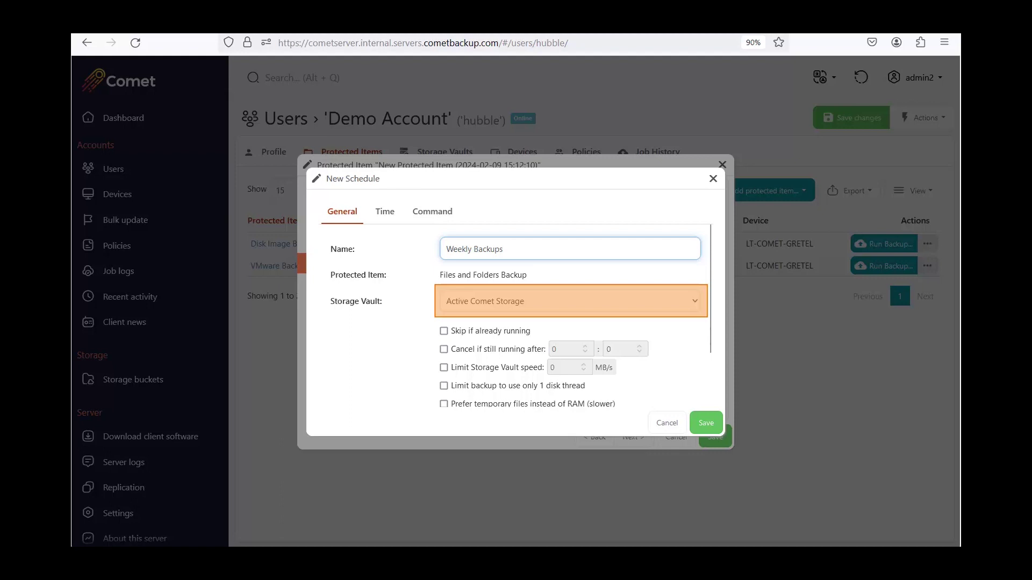
click(569, 302)
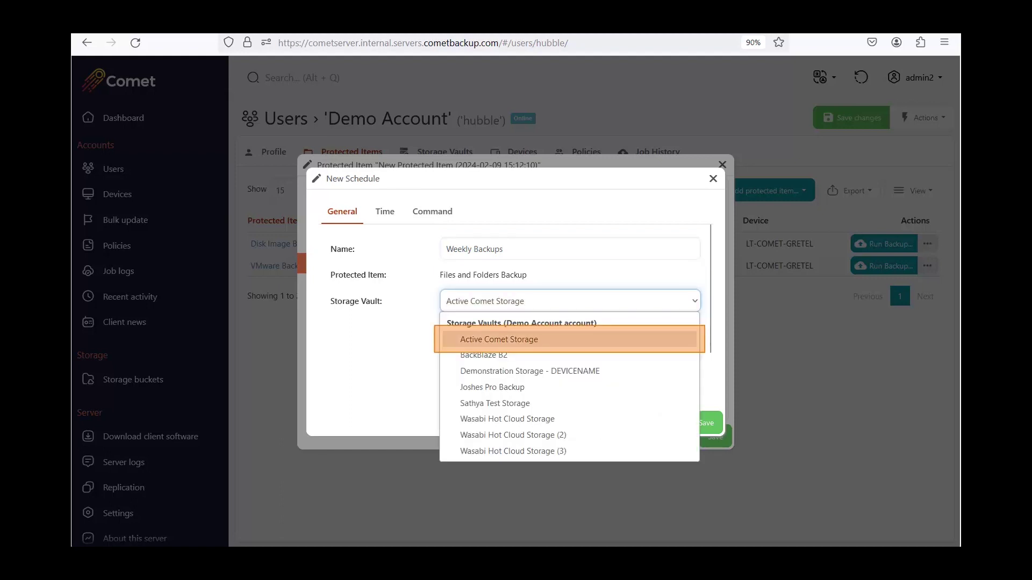
click(570, 339)
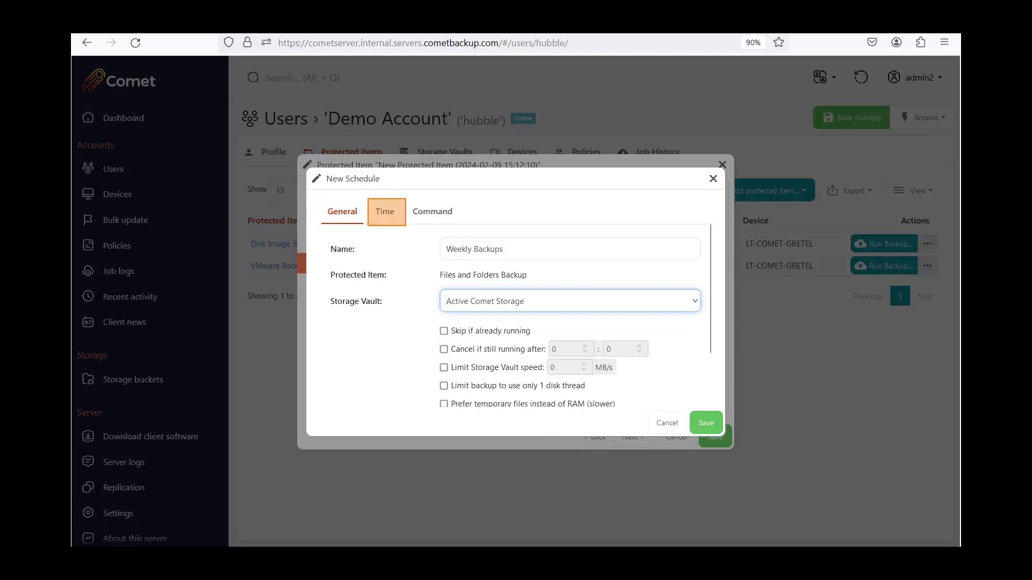
- Add a weekly scheduled time on Monday and Wednesday, keeping hour 9 and minute 0, and save the schedule
click(385, 212)
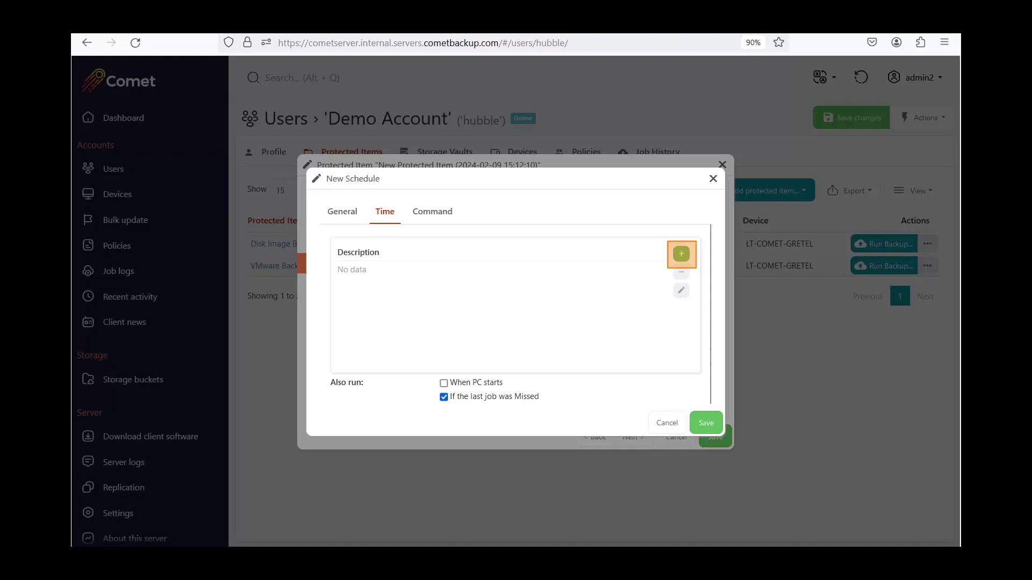
click(681, 254)
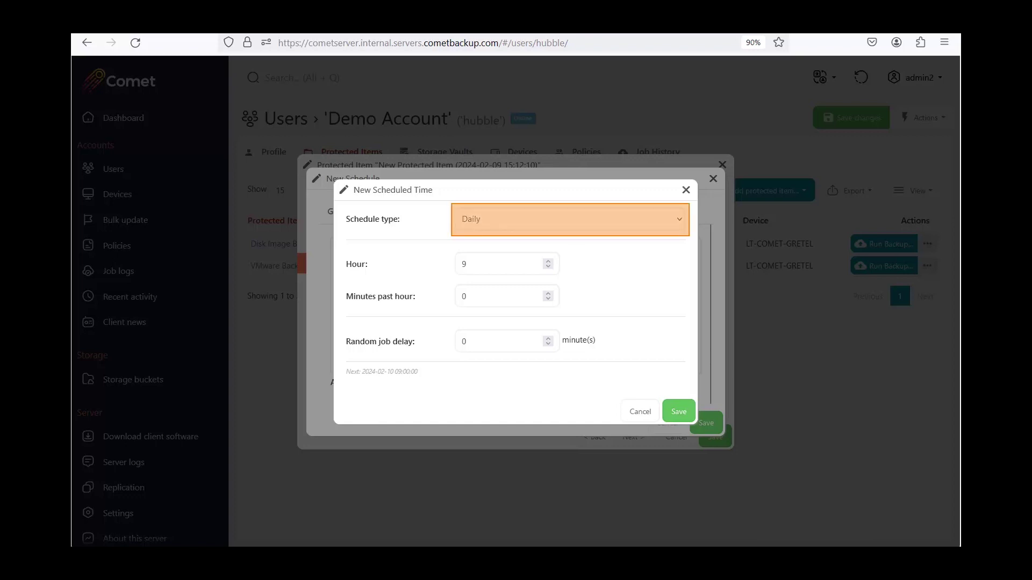
click(569, 219)
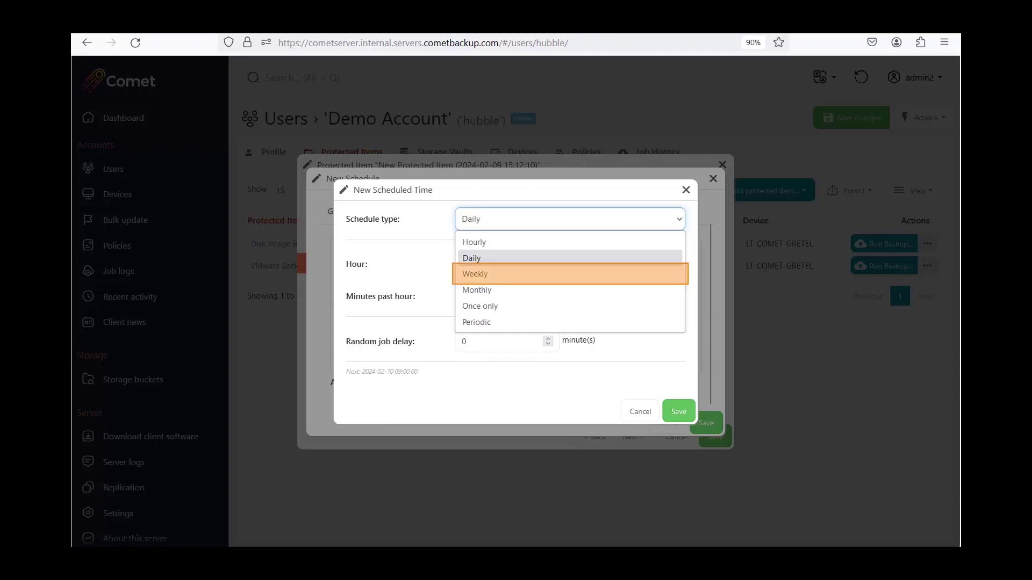
click(570, 274)
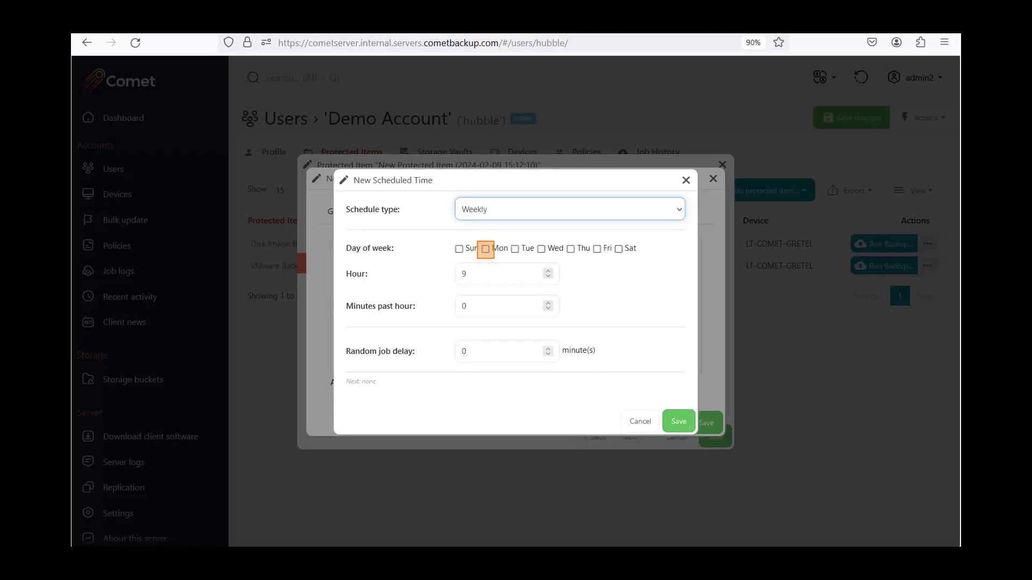
click(485, 249)
click(541, 248)
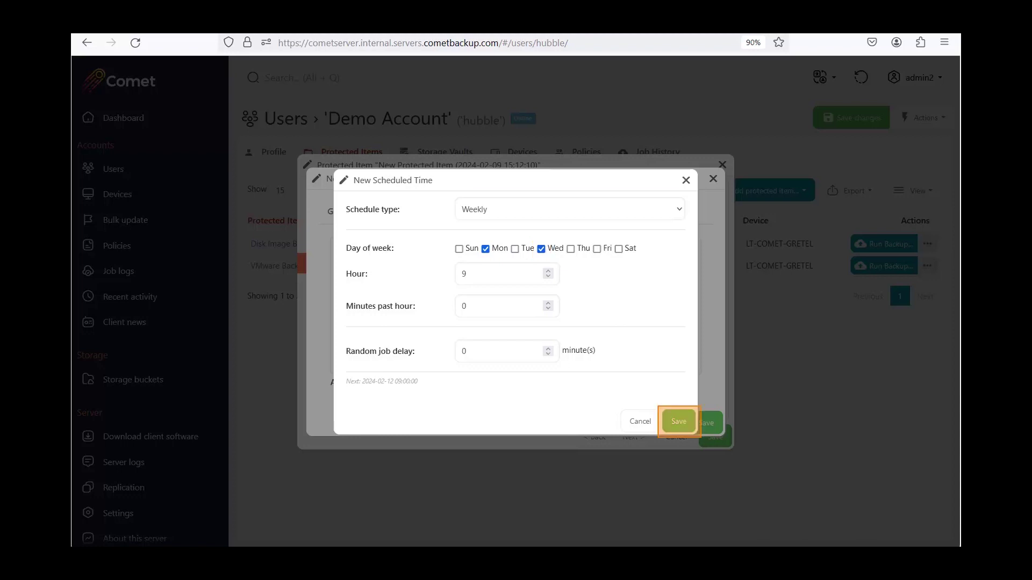
click(678, 421)
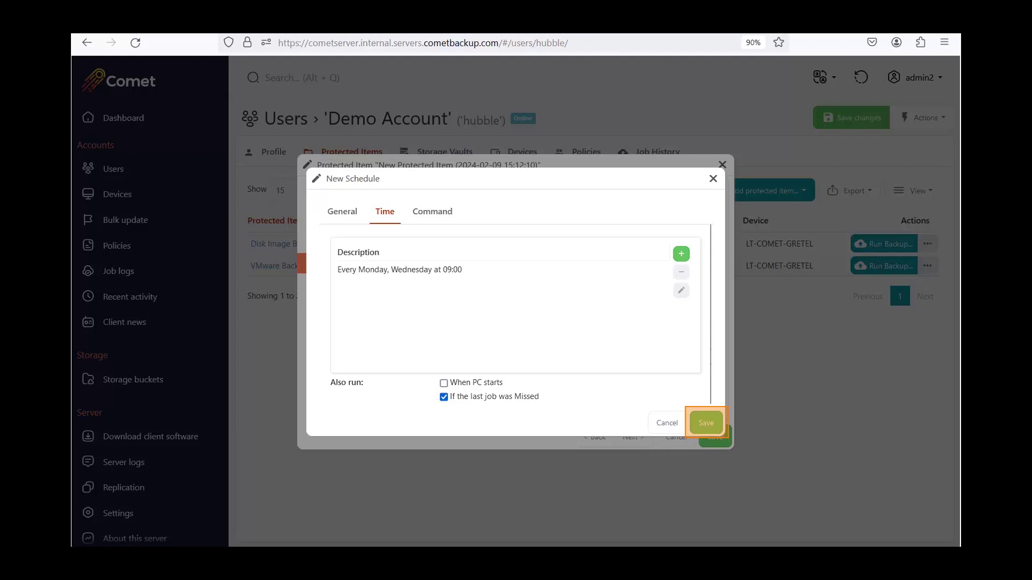
click(706, 423)
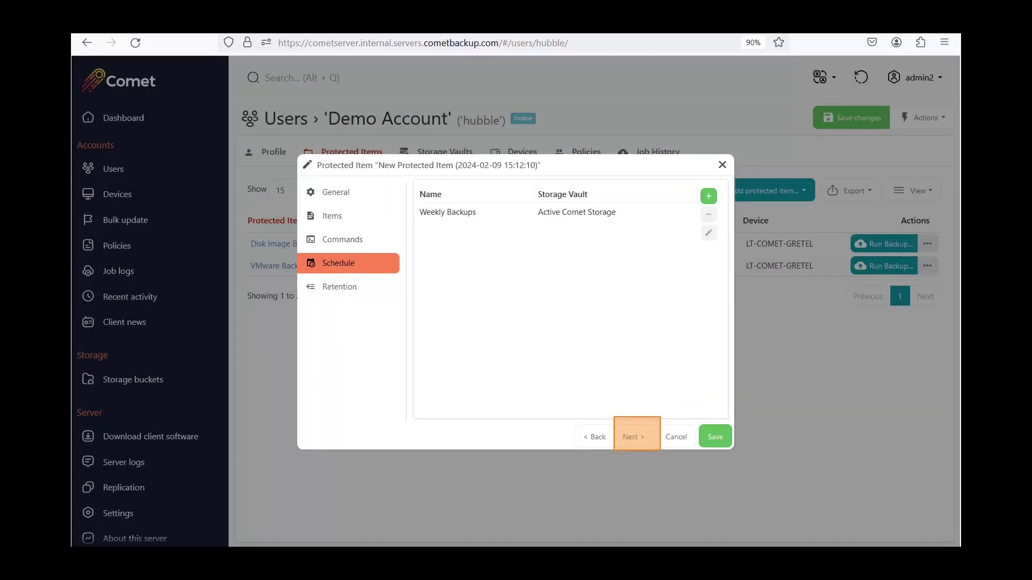
- Save the protected item with default retention policies and open the Run Backup options for Files and Folders Backup
click(636, 437)
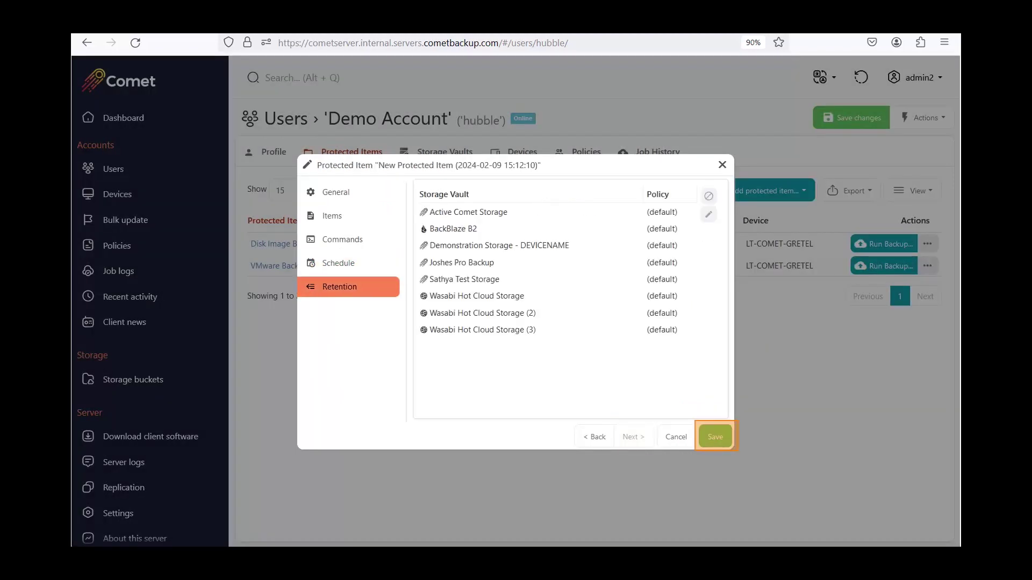
click(714, 436)
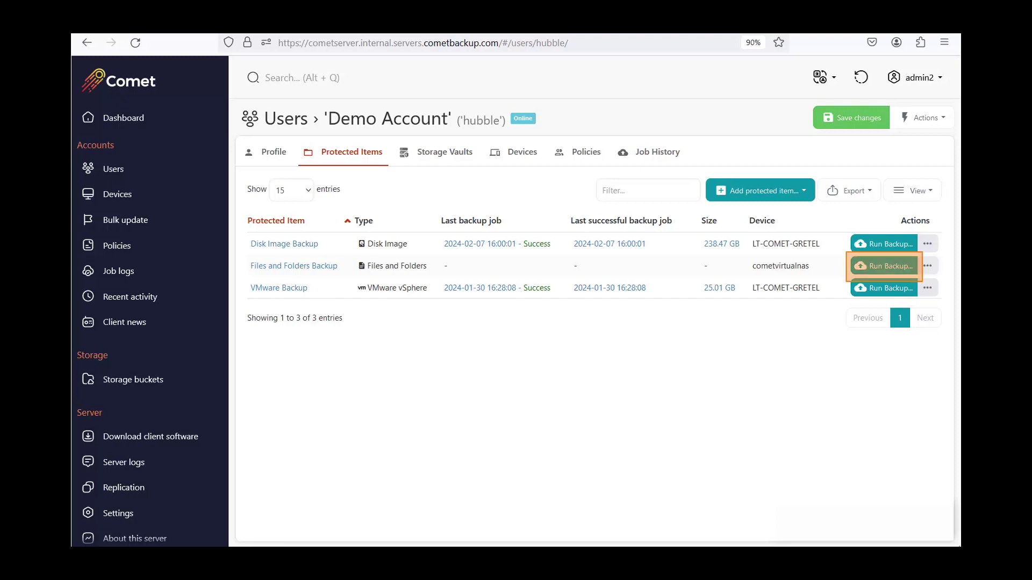
click(884, 266)
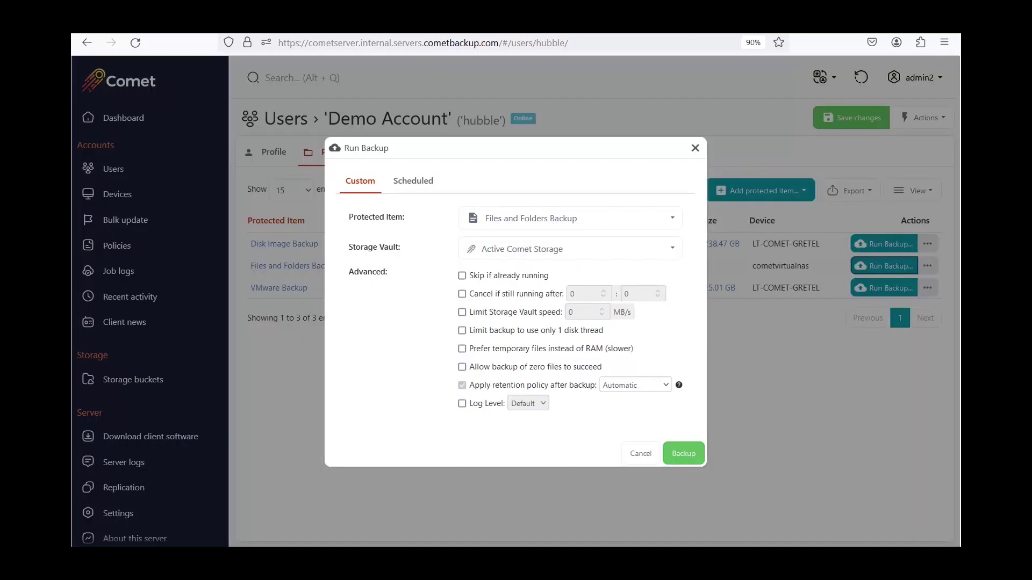
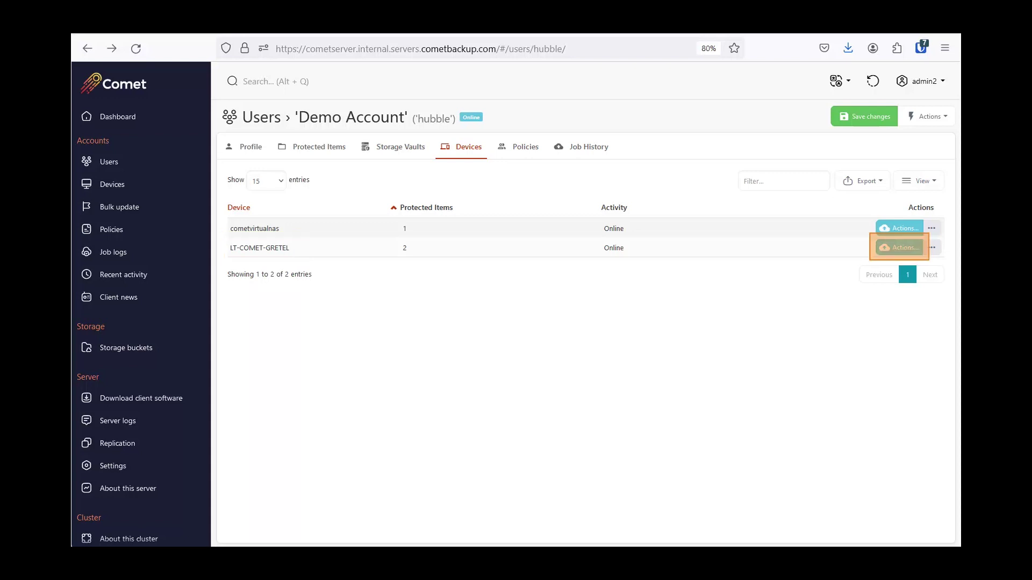
- Start a restore on the LT-COMET-GRETEL device, using Active Comet Storage as the Storage Vault
click(899, 248)
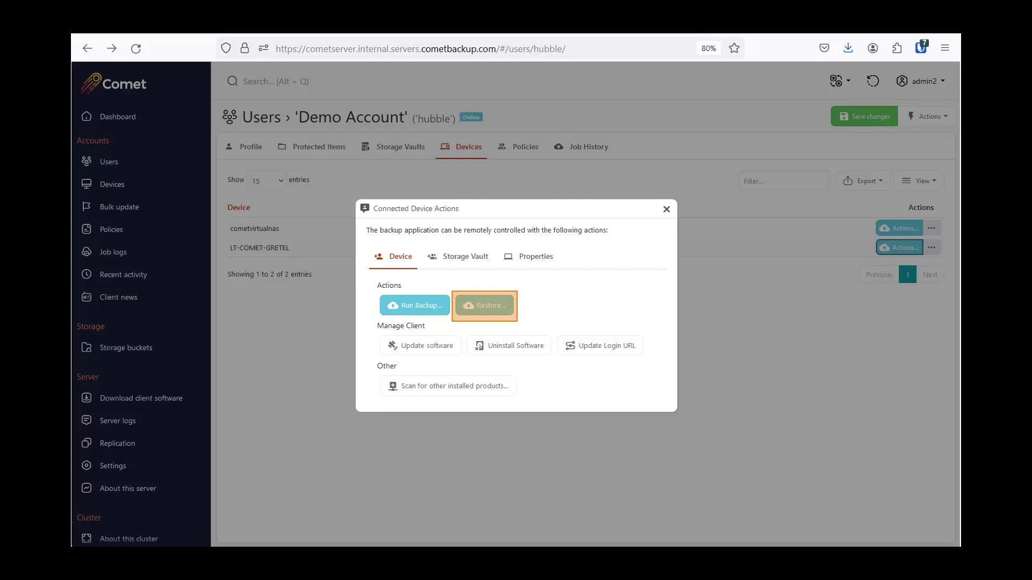
click(484, 305)
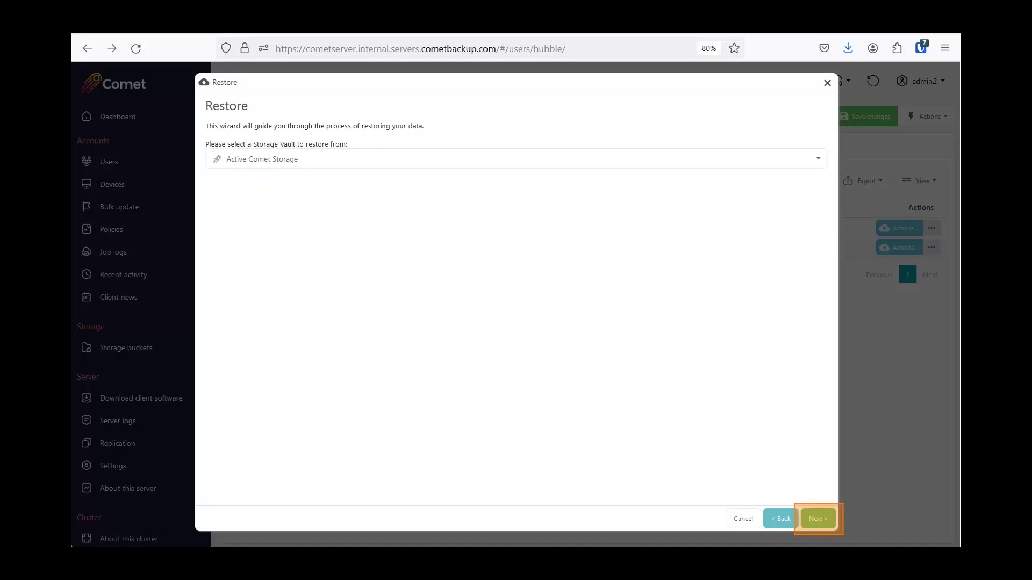
click(818, 519)
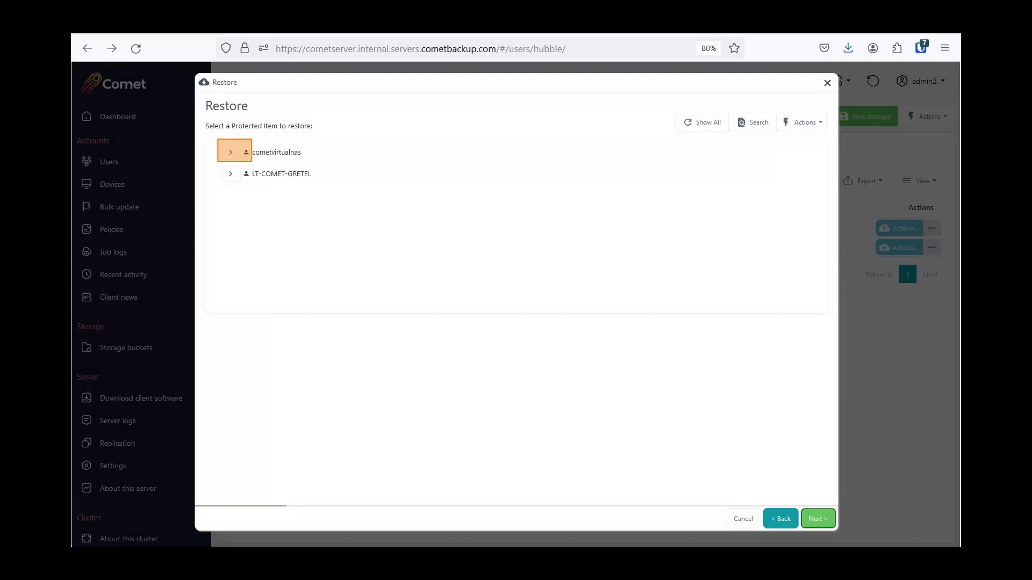
click(231, 152)
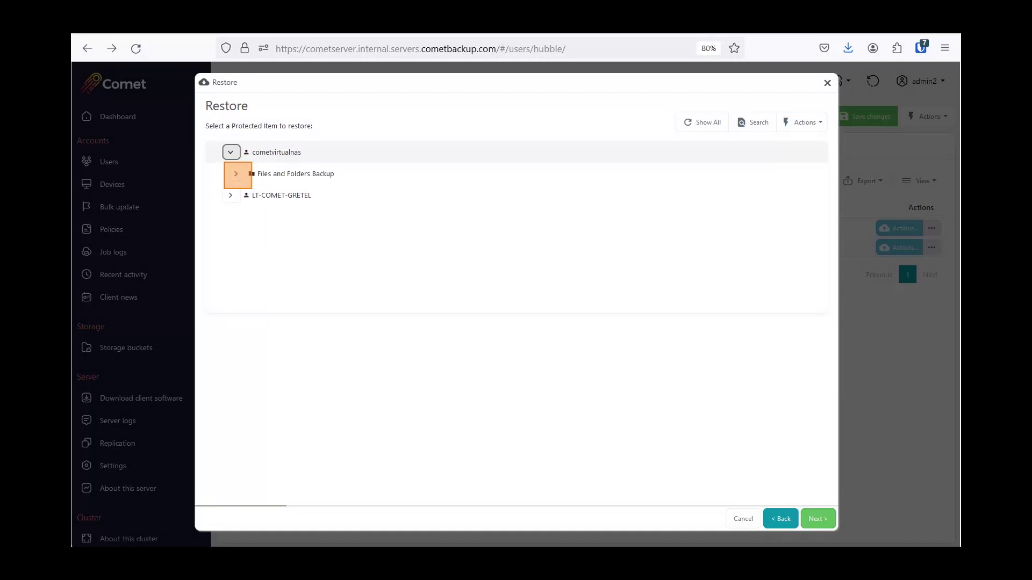
click(235, 173)
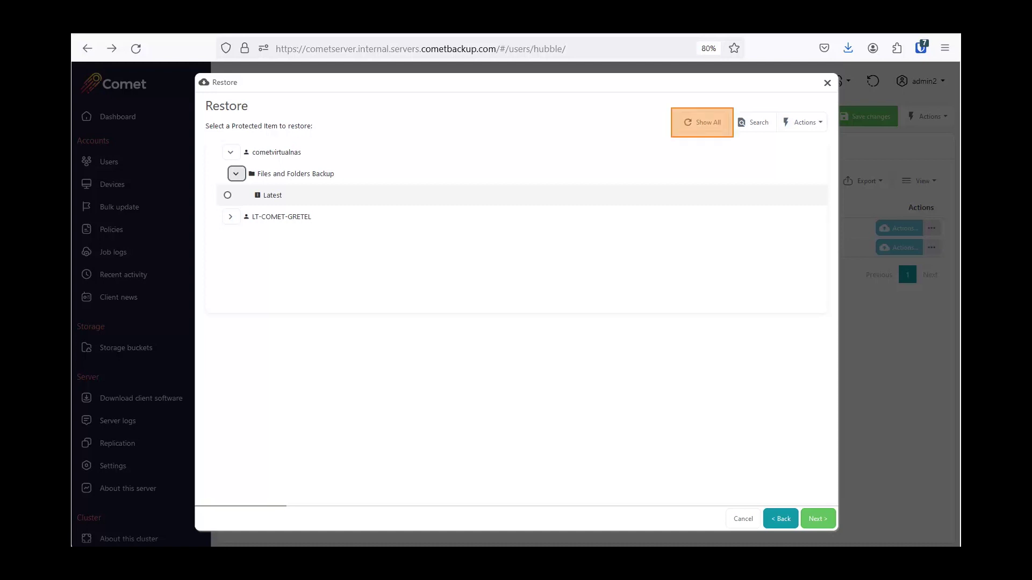
click(702, 122)
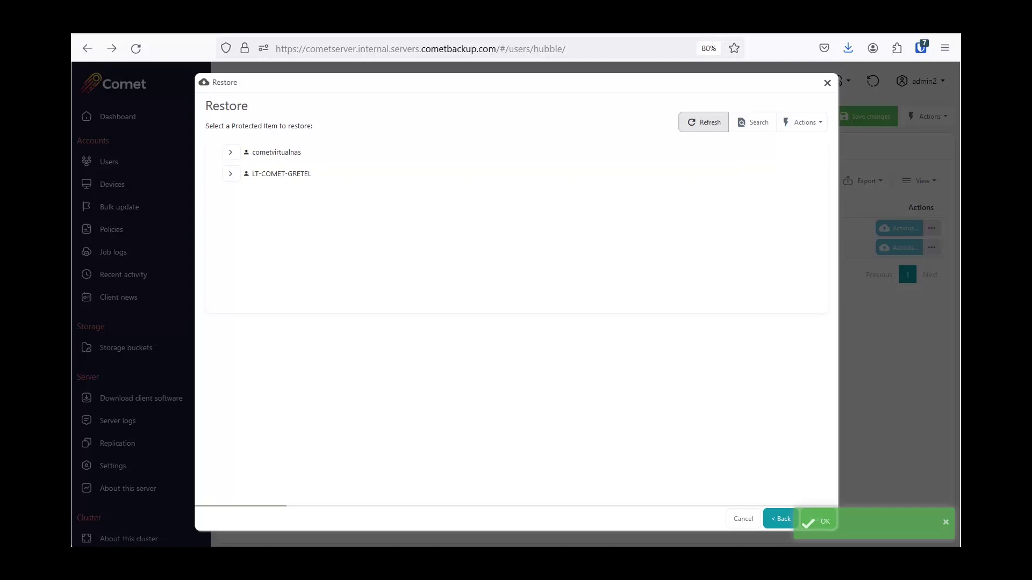
click(231, 152)
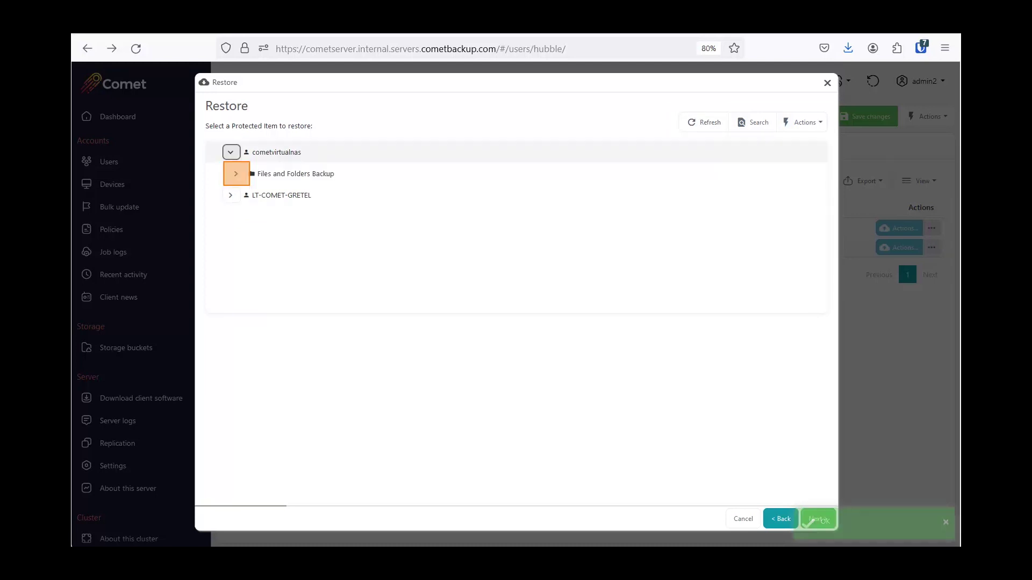
click(235, 173)
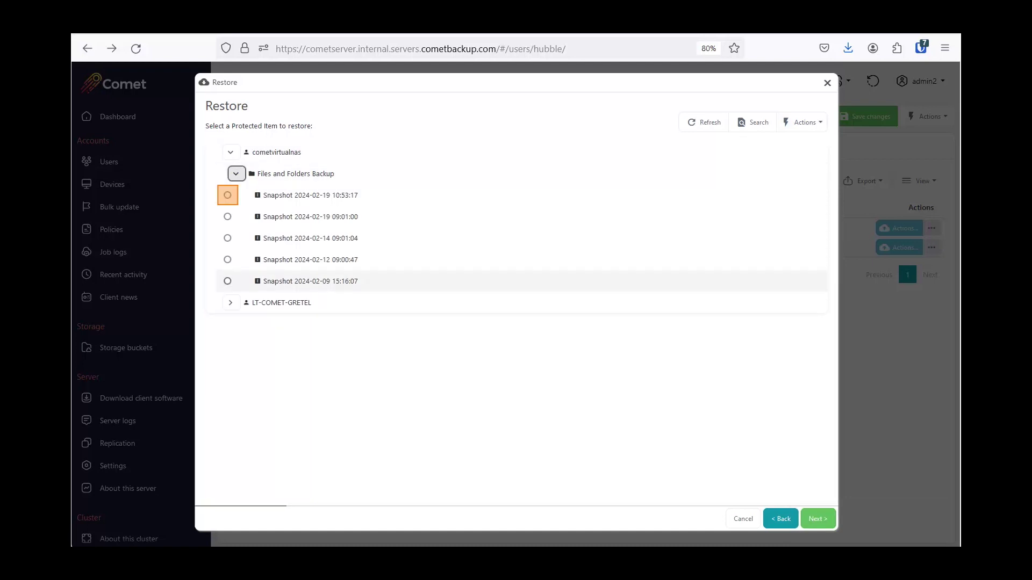
click(228, 195)
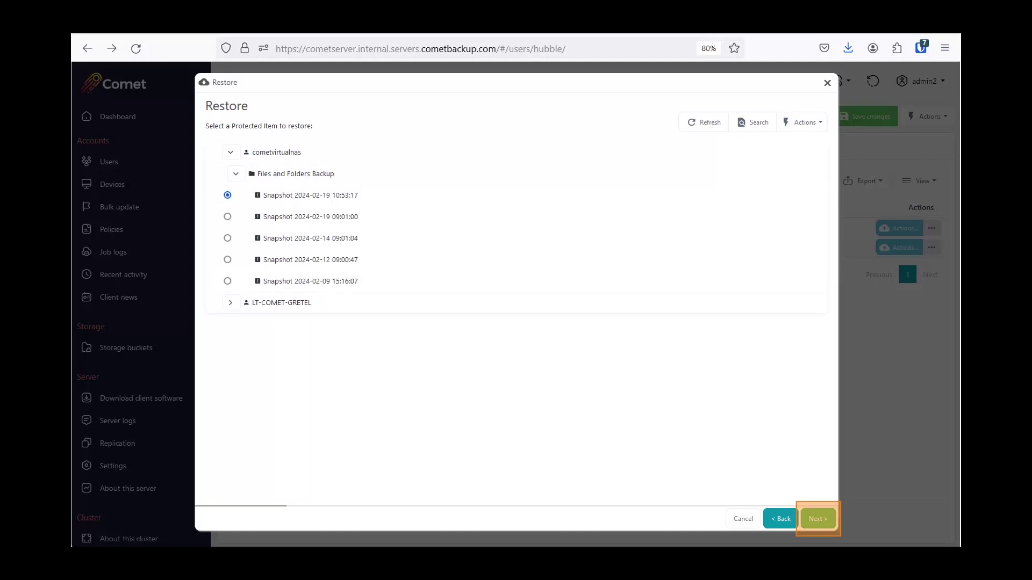
click(817, 519)
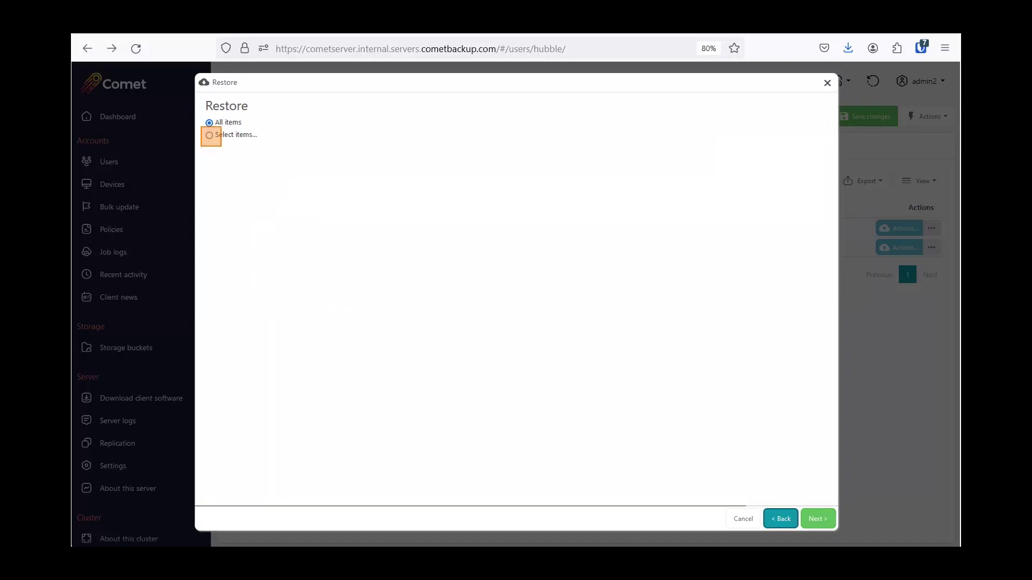
- Restrict the restore to selected items, choosing the apparmor folder inside etc and expanding it
click(209, 135)
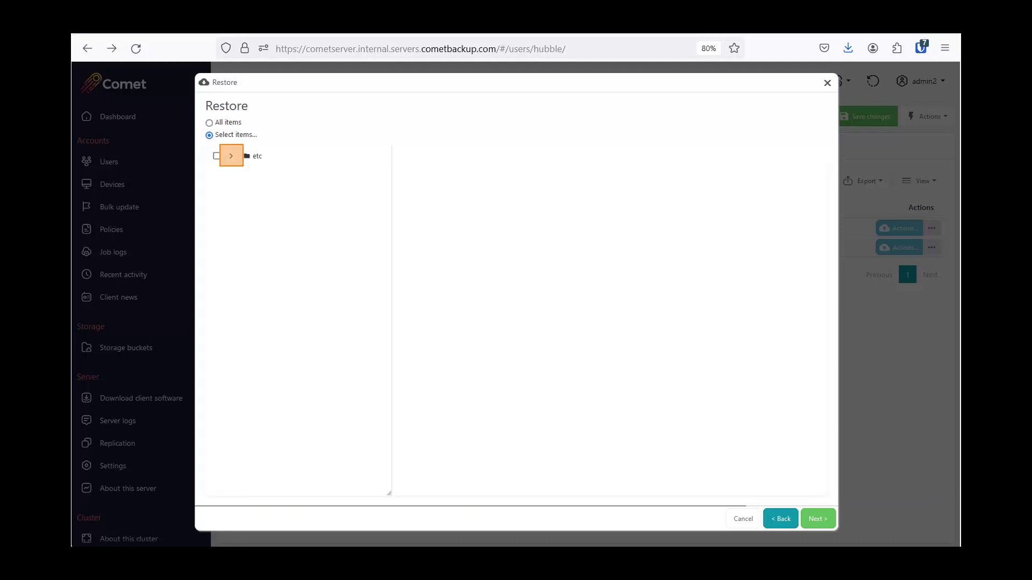
click(231, 156)
click(222, 177)
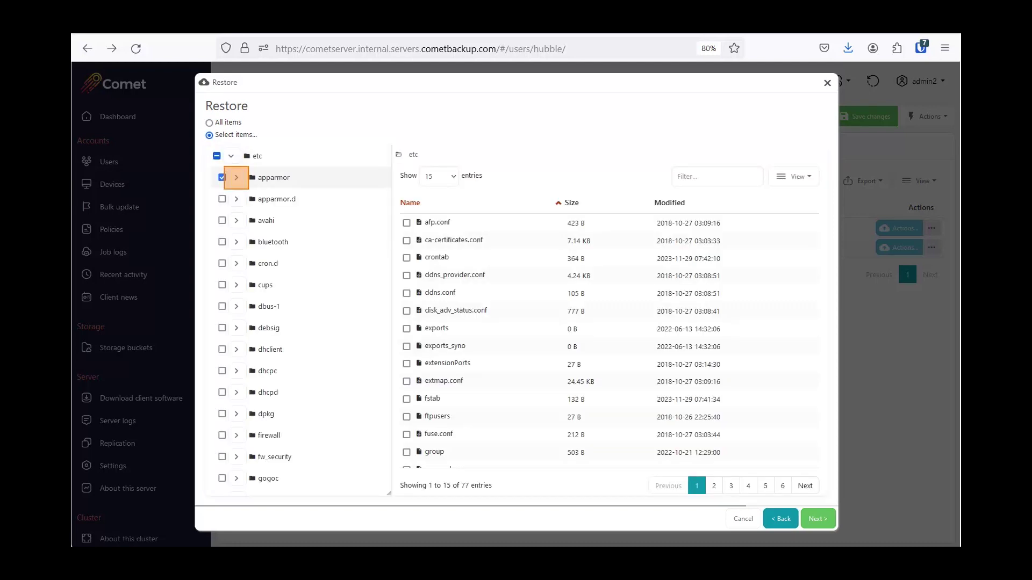
click(236, 177)
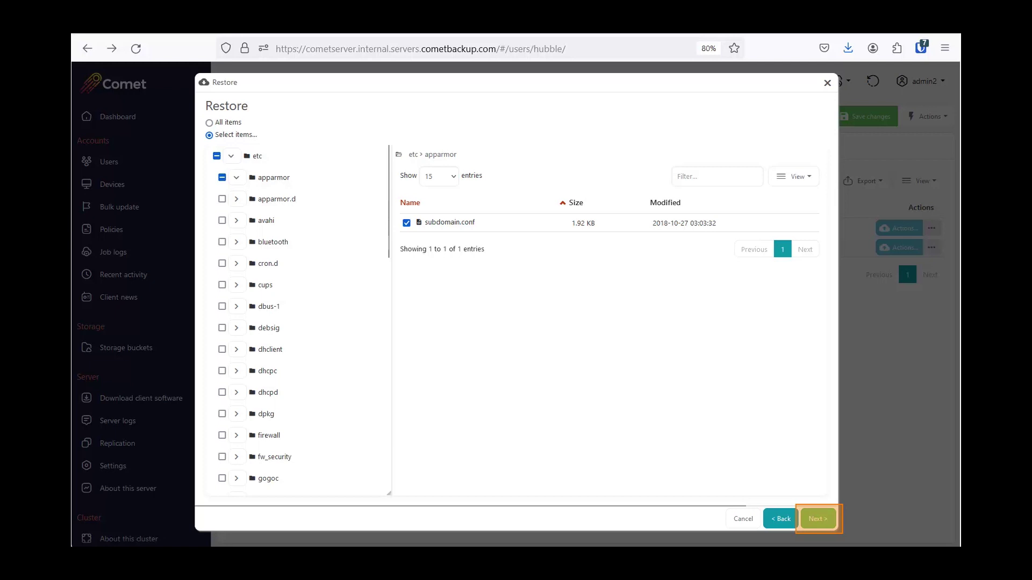
- Set the restore's output directory to C:\Restore, keep the Files and Folders type, and run the restore
click(818, 519)
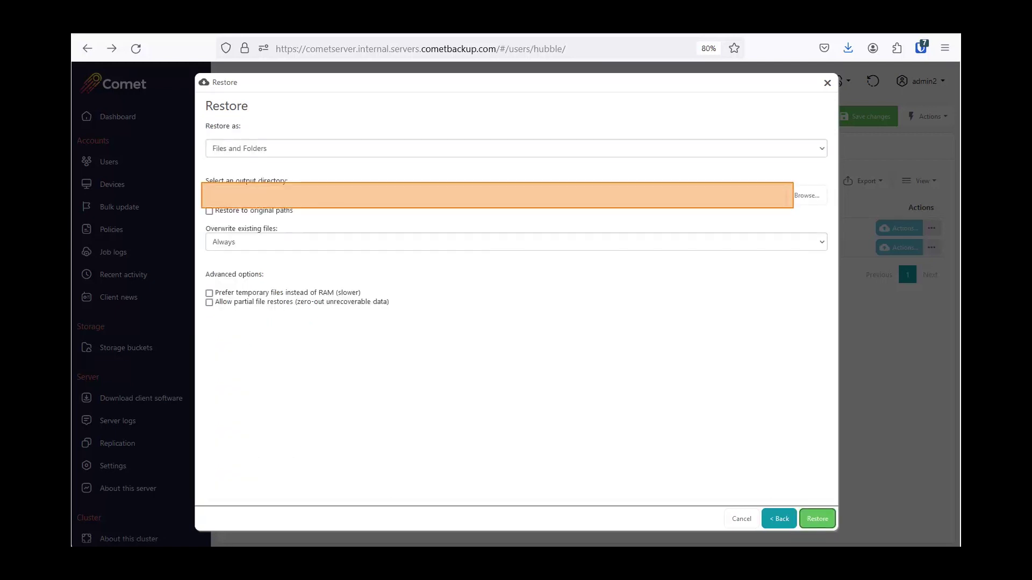
text(C:\Restore)
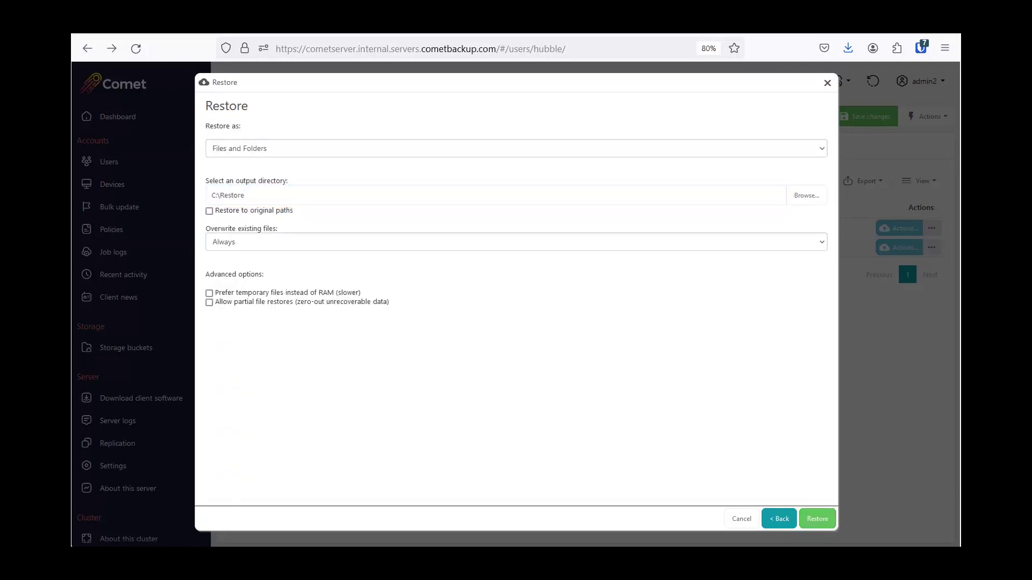
click(817, 518)
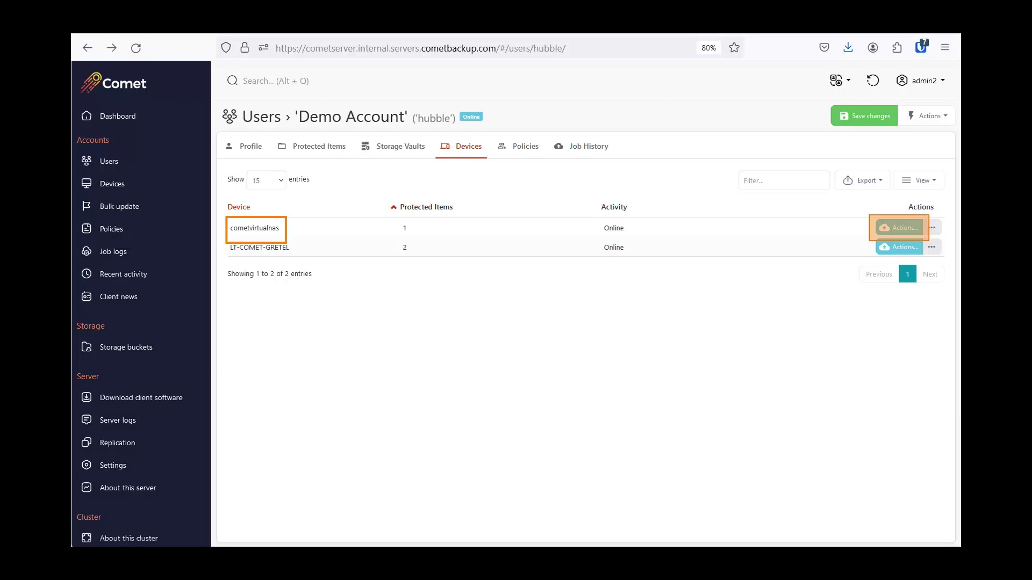
- Start a restore on the cometvirtualnas device, using Active Comet Storage as the Storage Vault
click(899, 228)
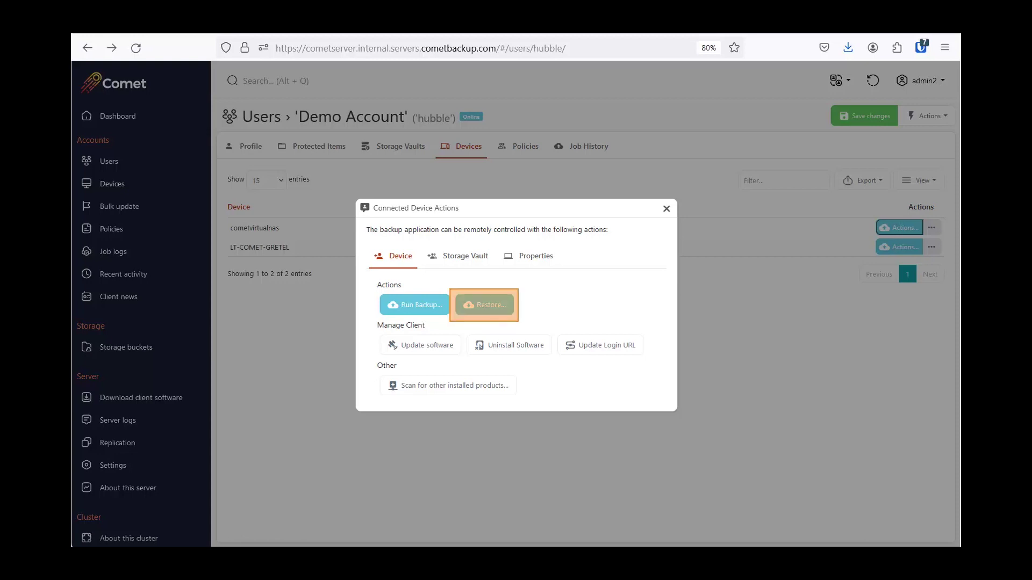
click(484, 304)
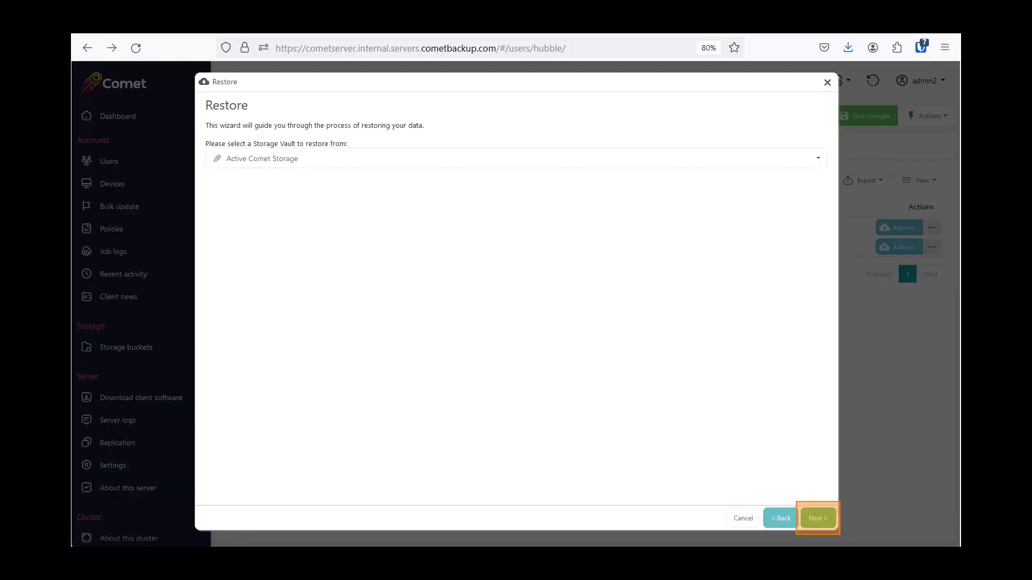
click(817, 518)
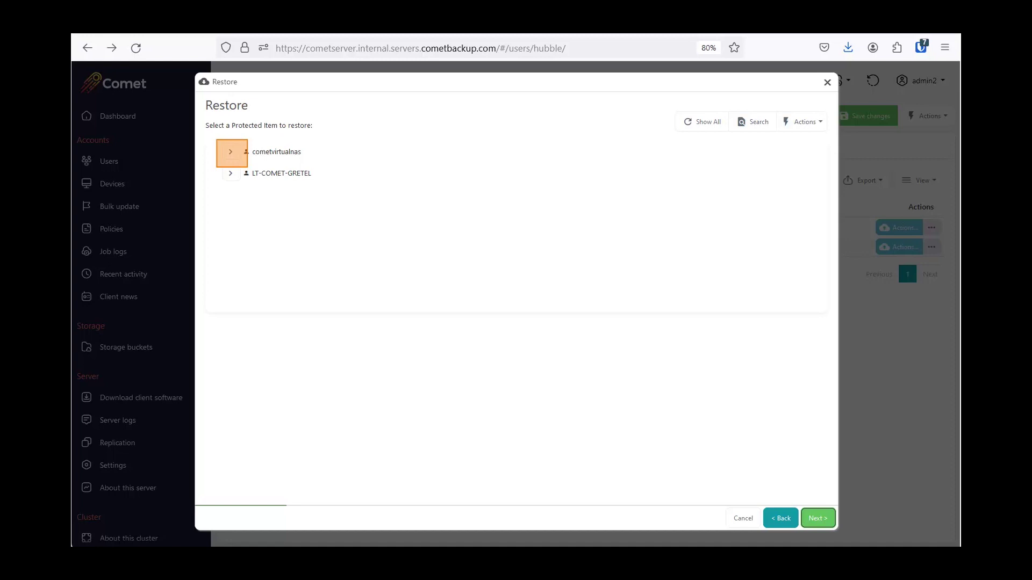
- Choose the Latest snapshot of cometvirtualnas's Files and Folders Backup as the restore source
click(231, 151)
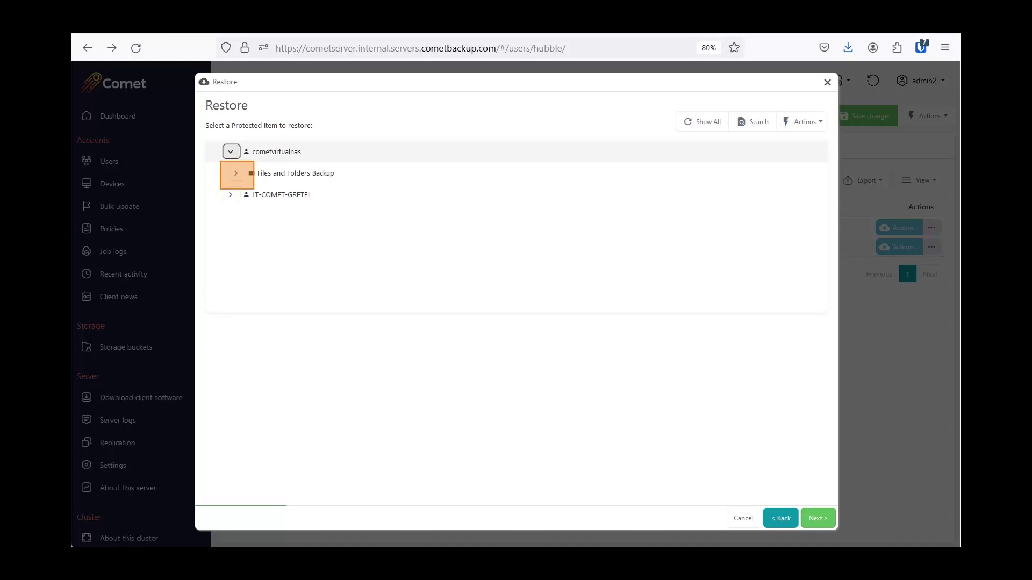
click(235, 173)
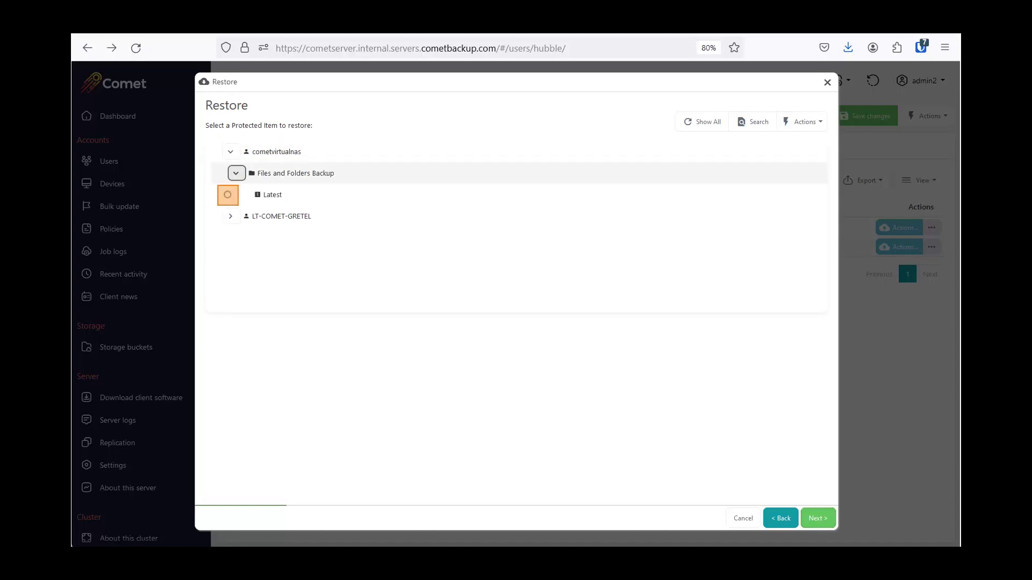
click(227, 195)
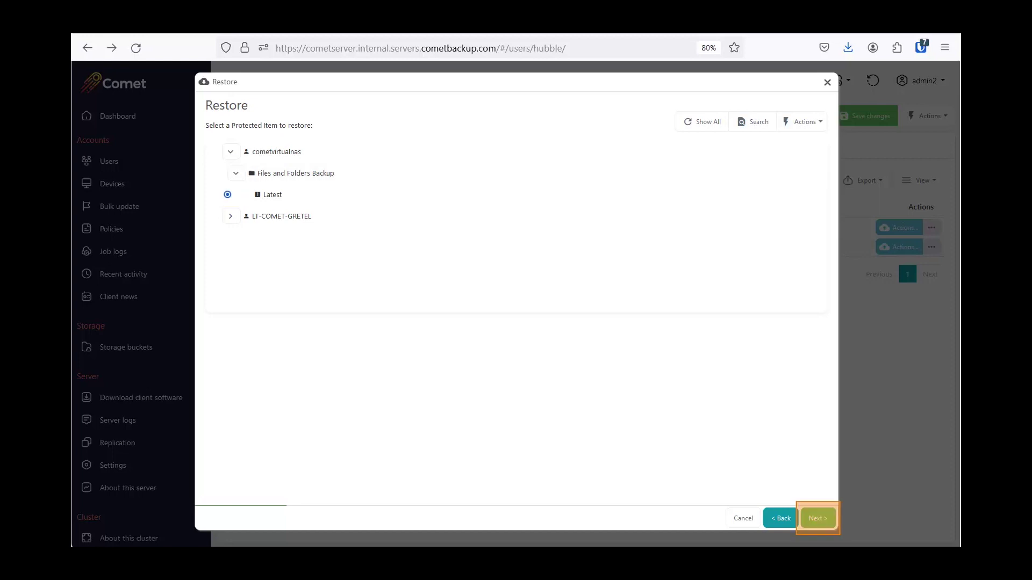
click(817, 518)
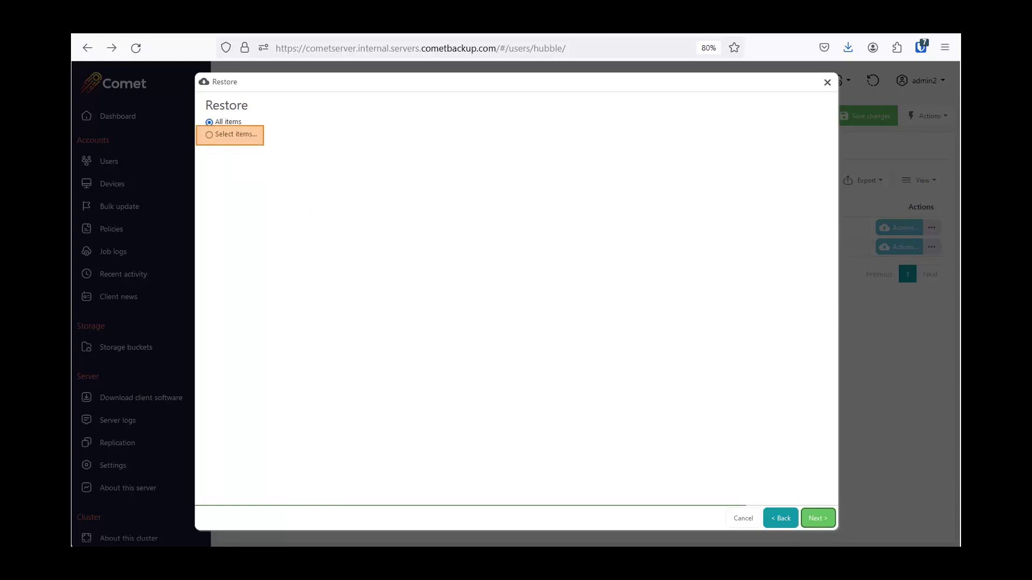
- Restrict the restore to selected items, choosing only the apparmor folder inside etc, and continue to the restore options
click(230, 135)
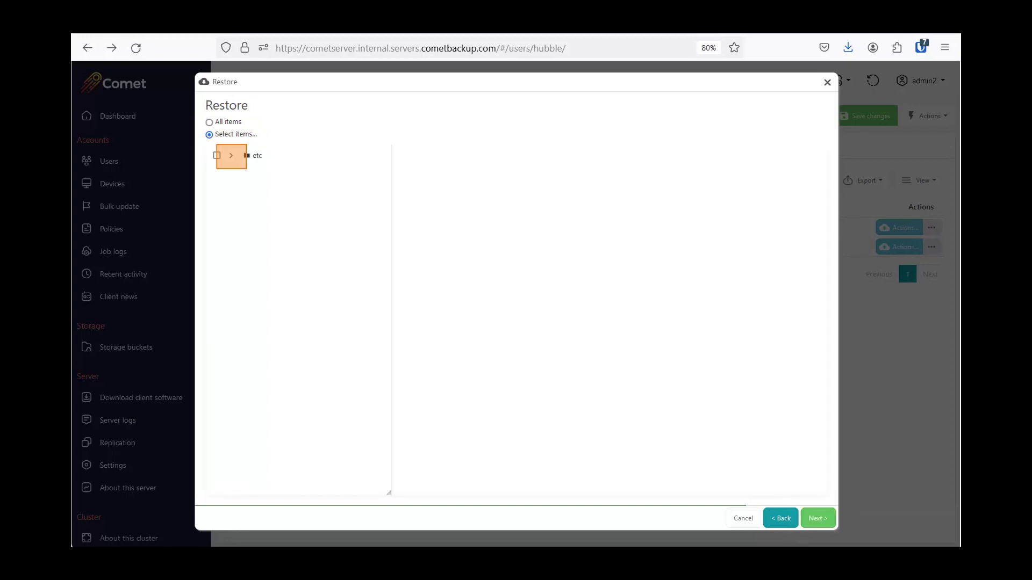
click(231, 155)
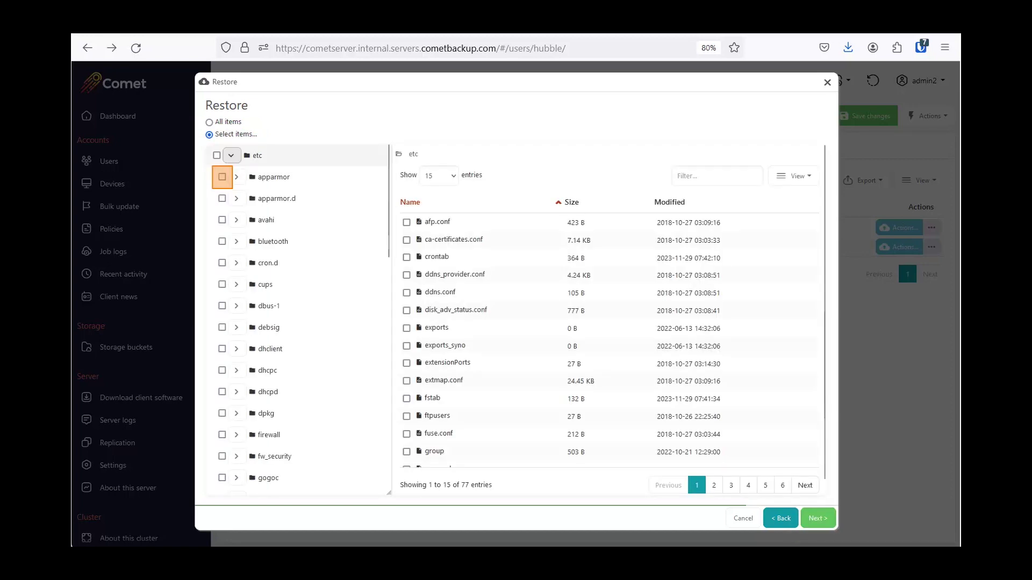
click(222, 177)
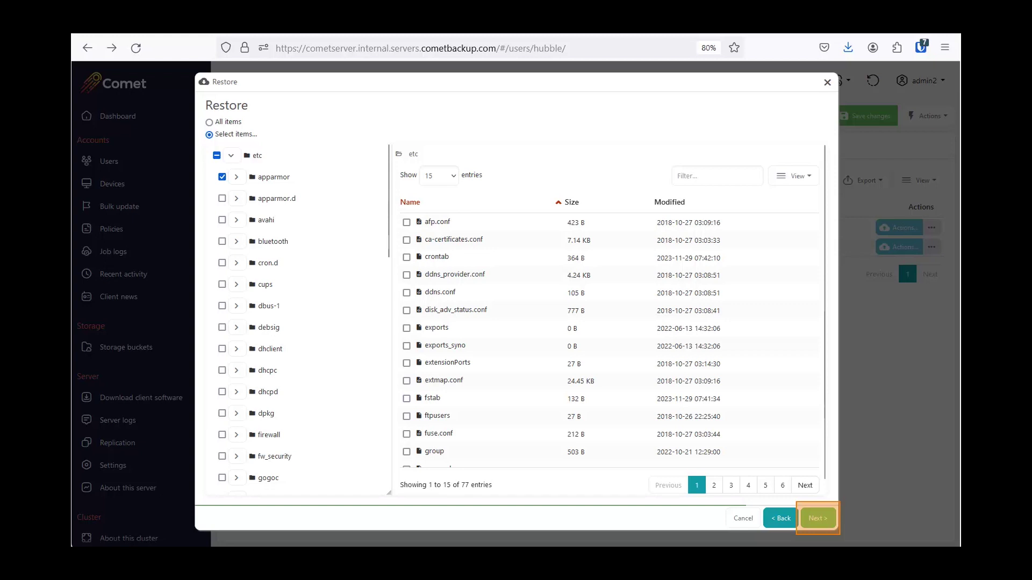
click(817, 518)
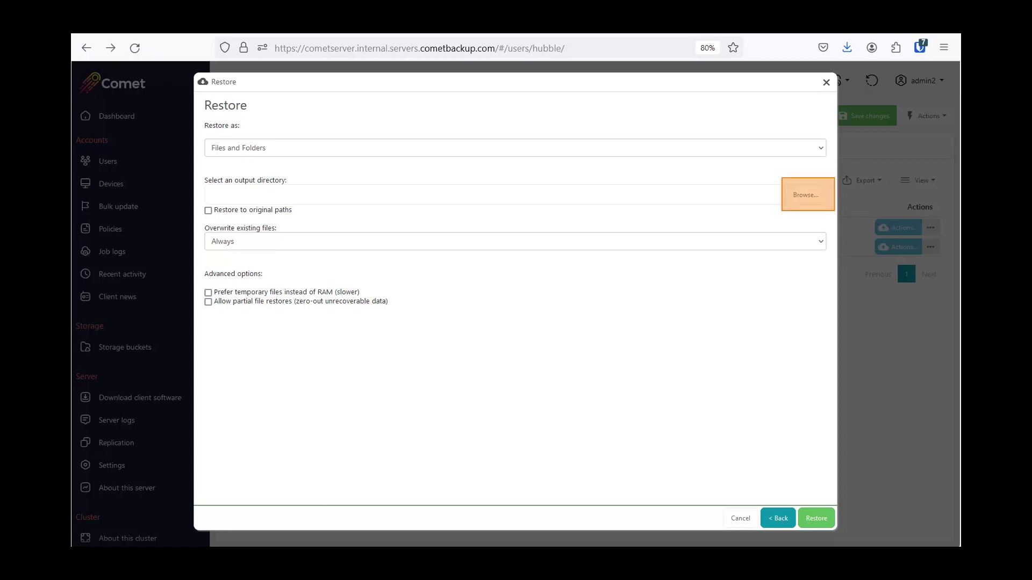
- Set the restore's output directory to the root folder / and enable restoring to original paths
click(806, 195)
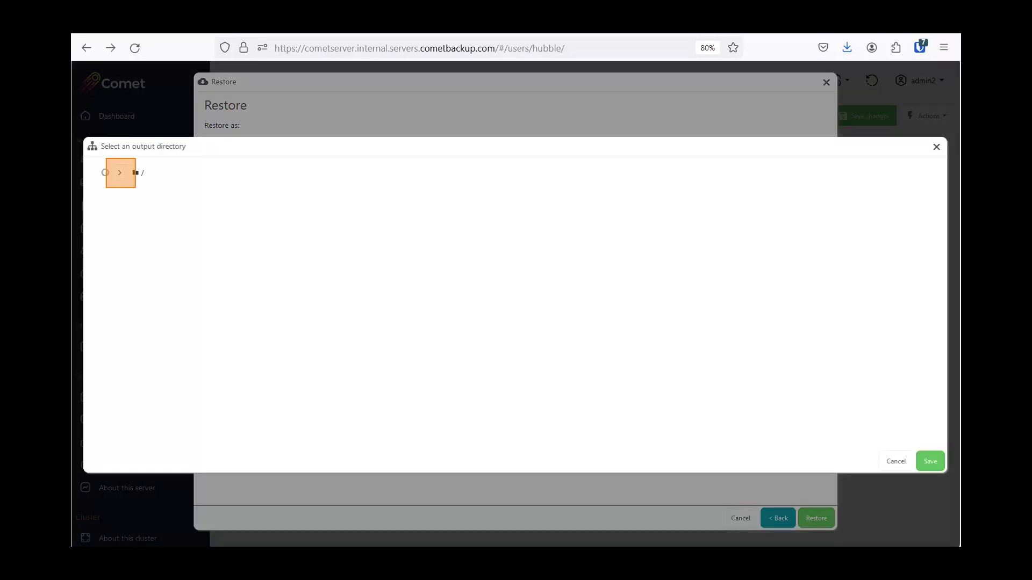
click(120, 173)
click(105, 173)
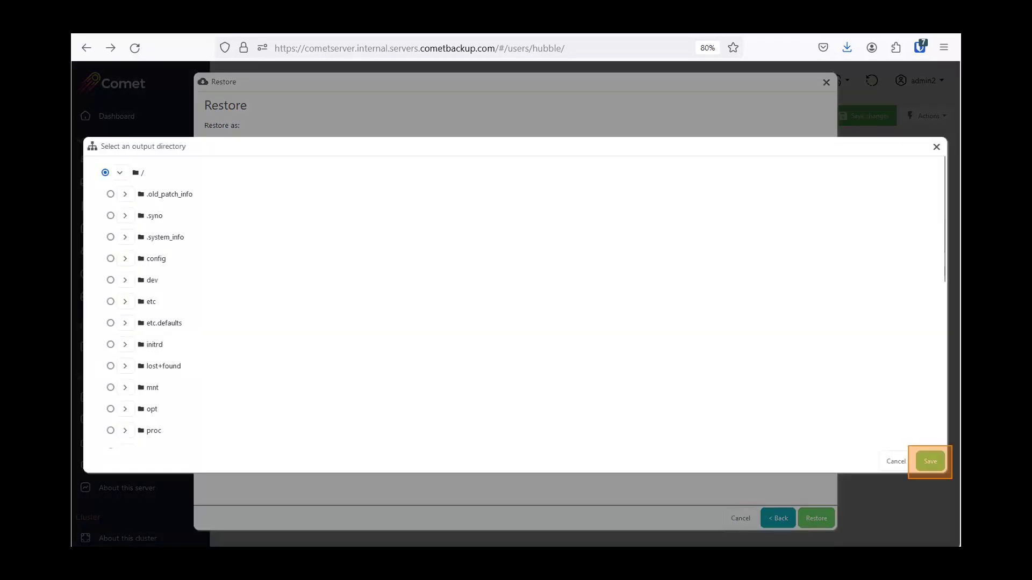
click(930, 461)
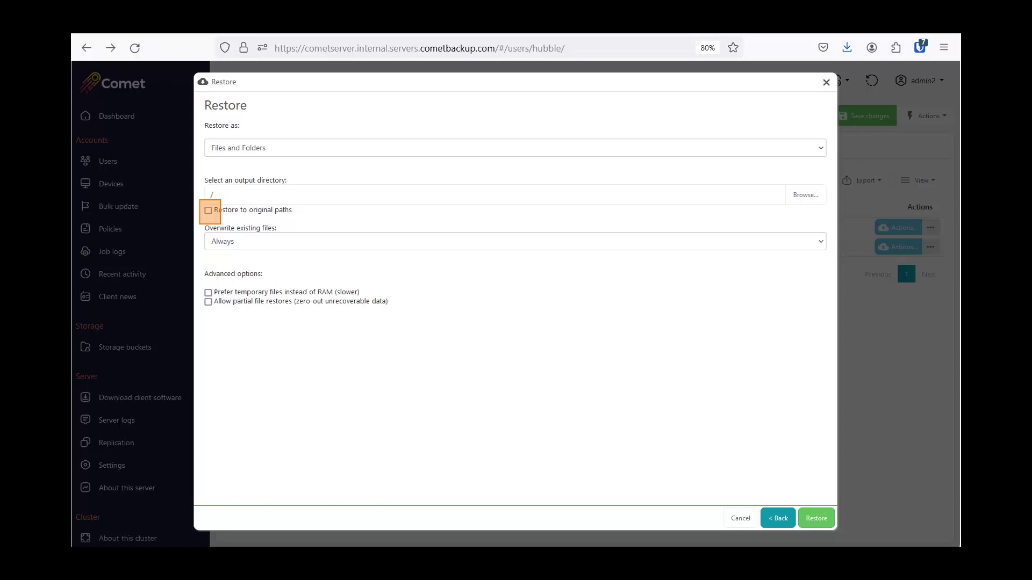
click(208, 210)
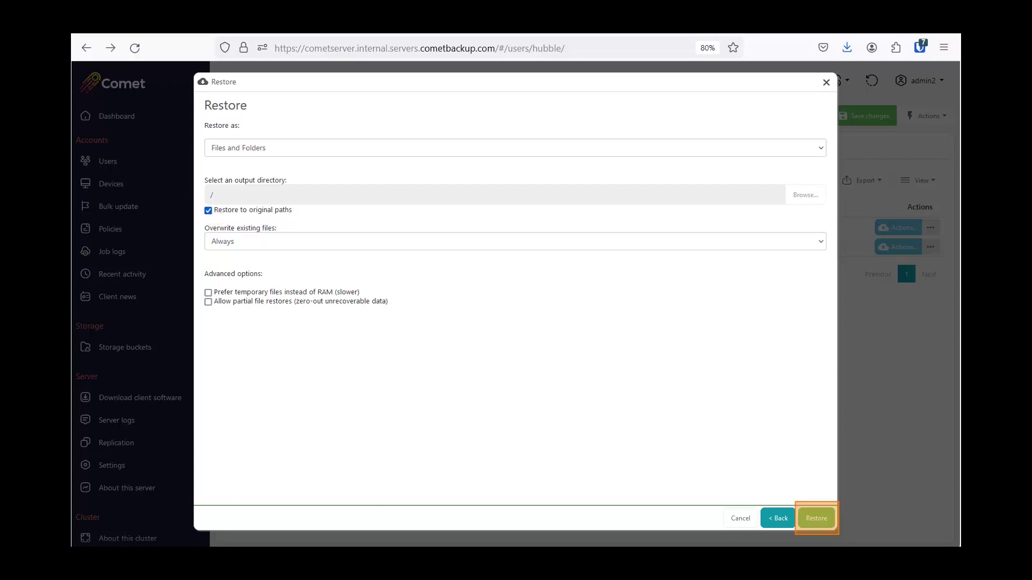